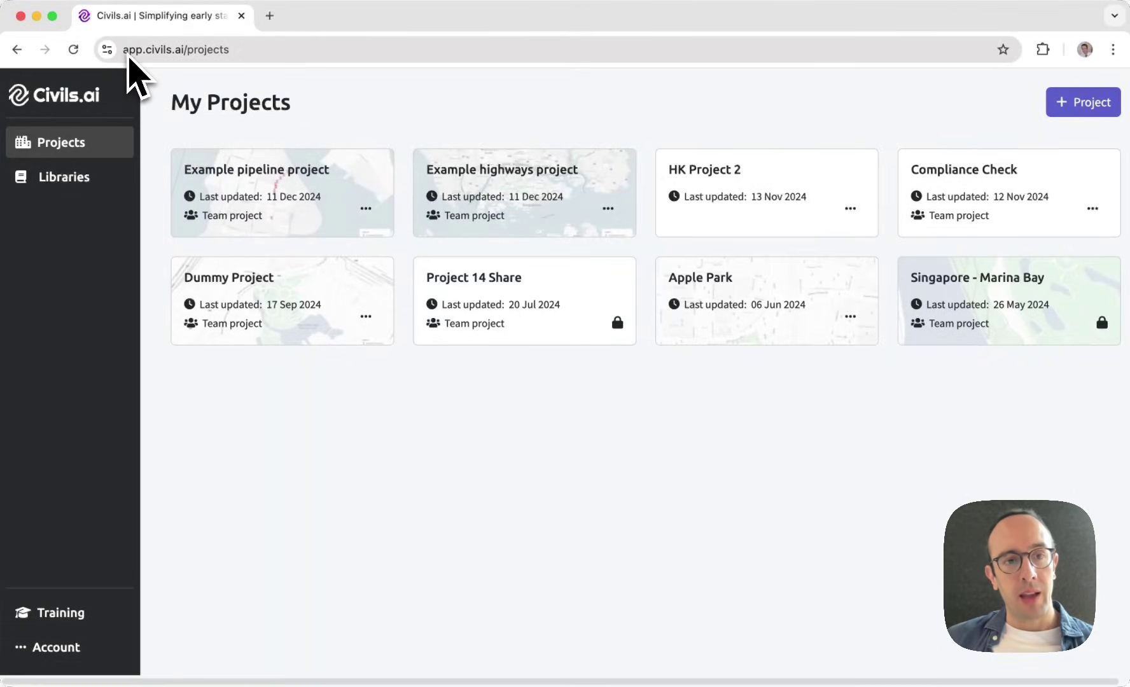
Reload the projects page, then open My Codes Library with its seven code libraries.
{"action": "left_click", "coordinate": [157, 49]}
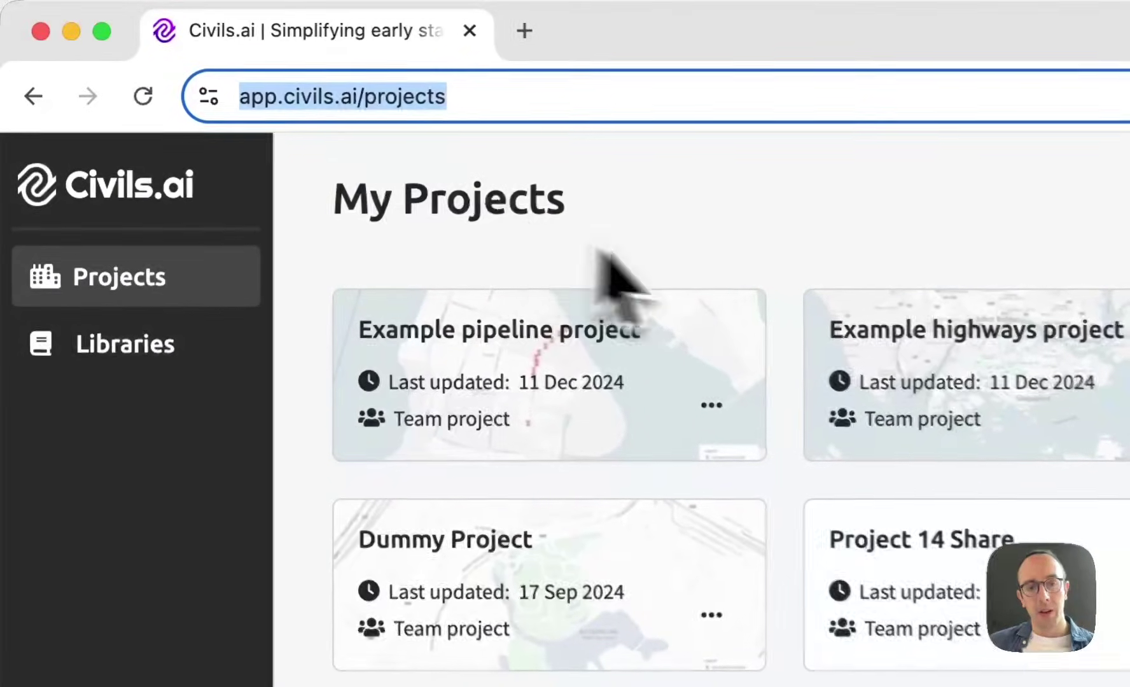
{"action": "key", "text": "Return"}
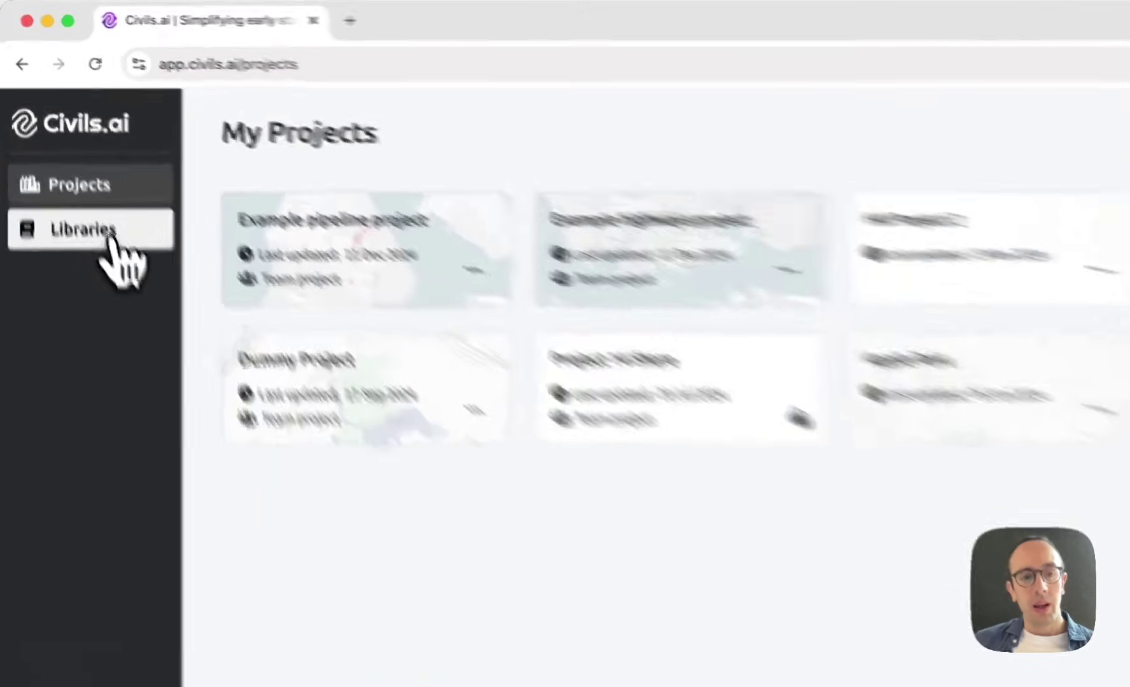
{"action": "left_click", "coordinate": [79, 181]}
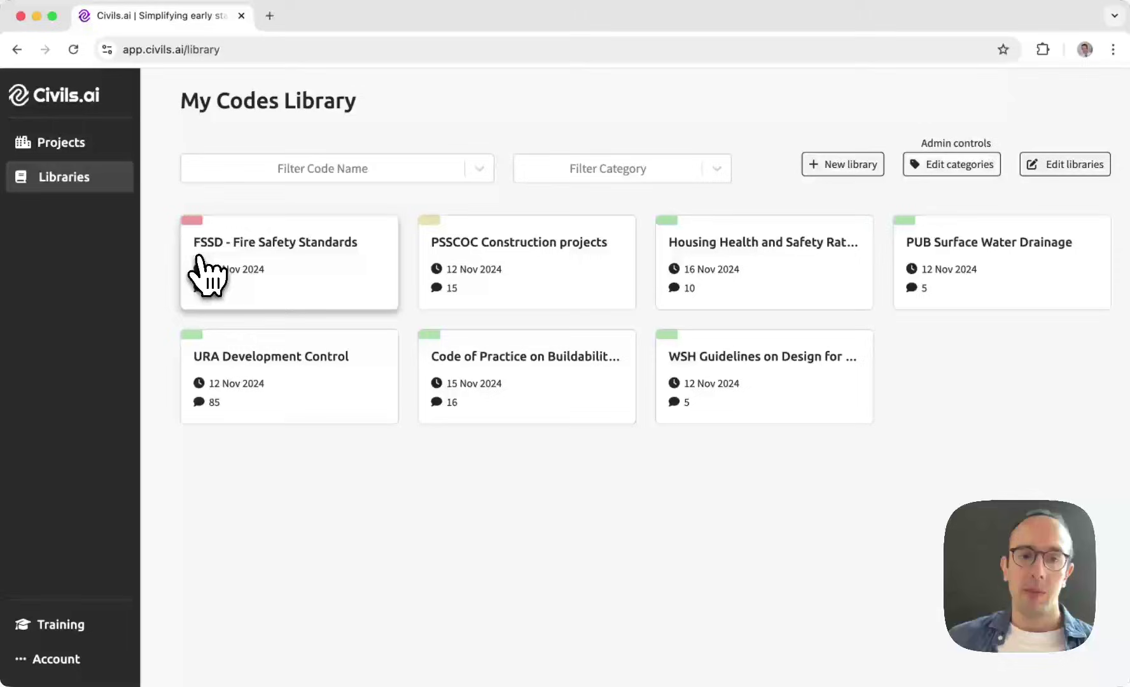
{"action": "left_click", "coordinate": [251, 249]}
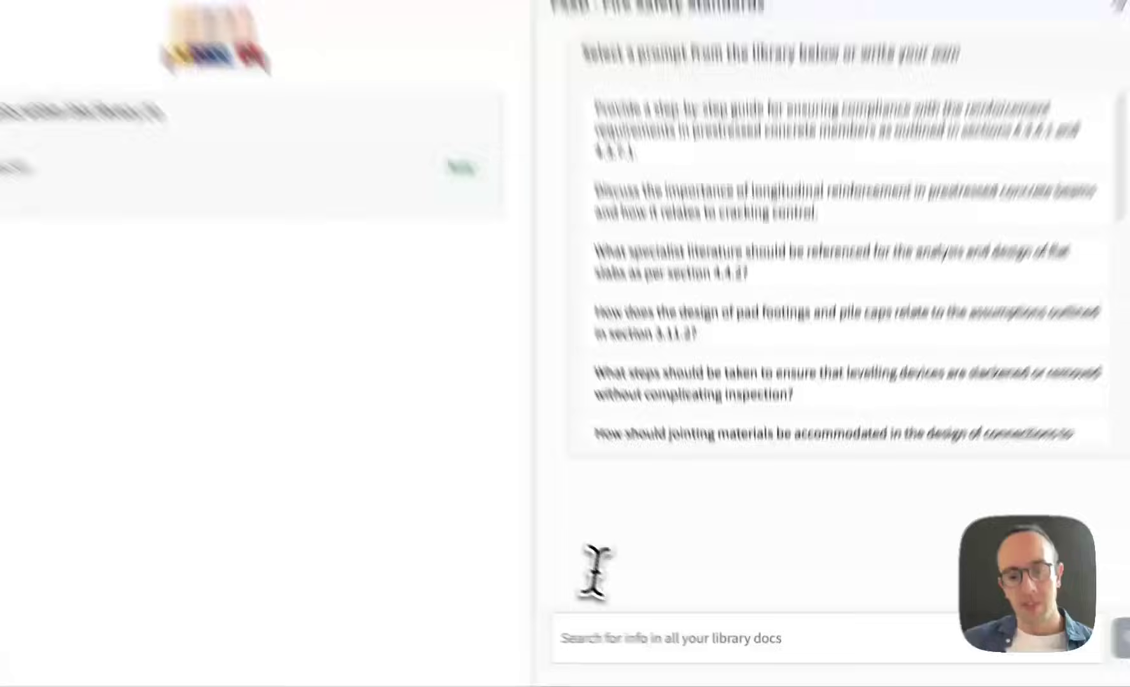
{"action": "left_click", "coordinate": [679, 644]}
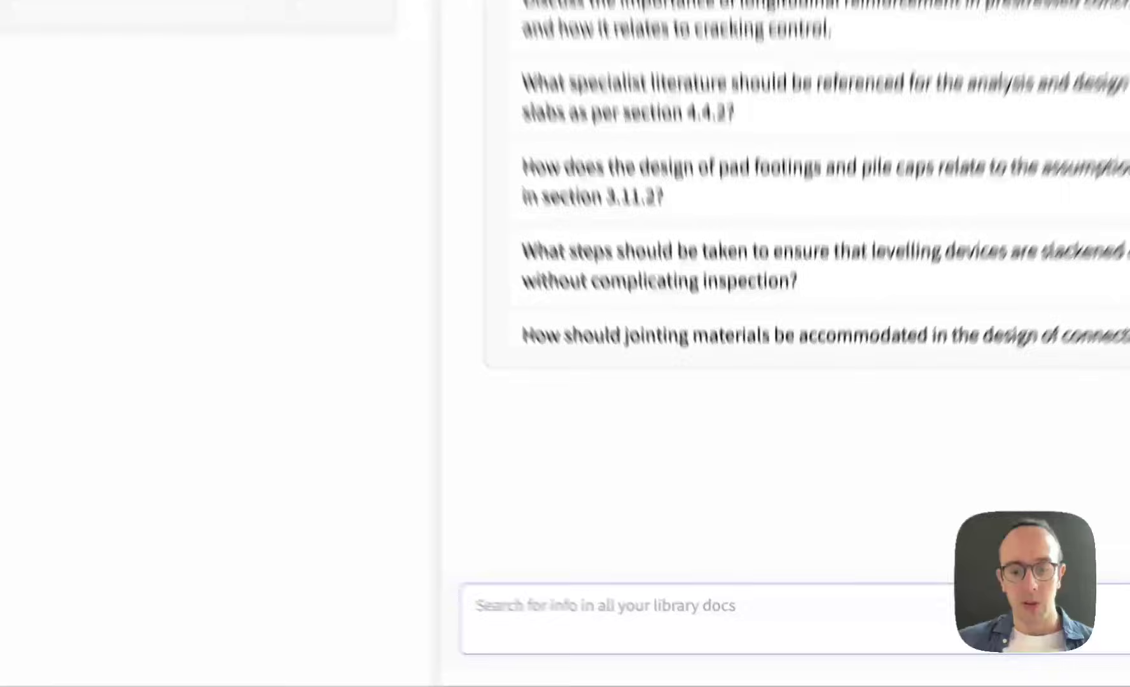
{"action": "type", "text": "height of fire alarm call"}
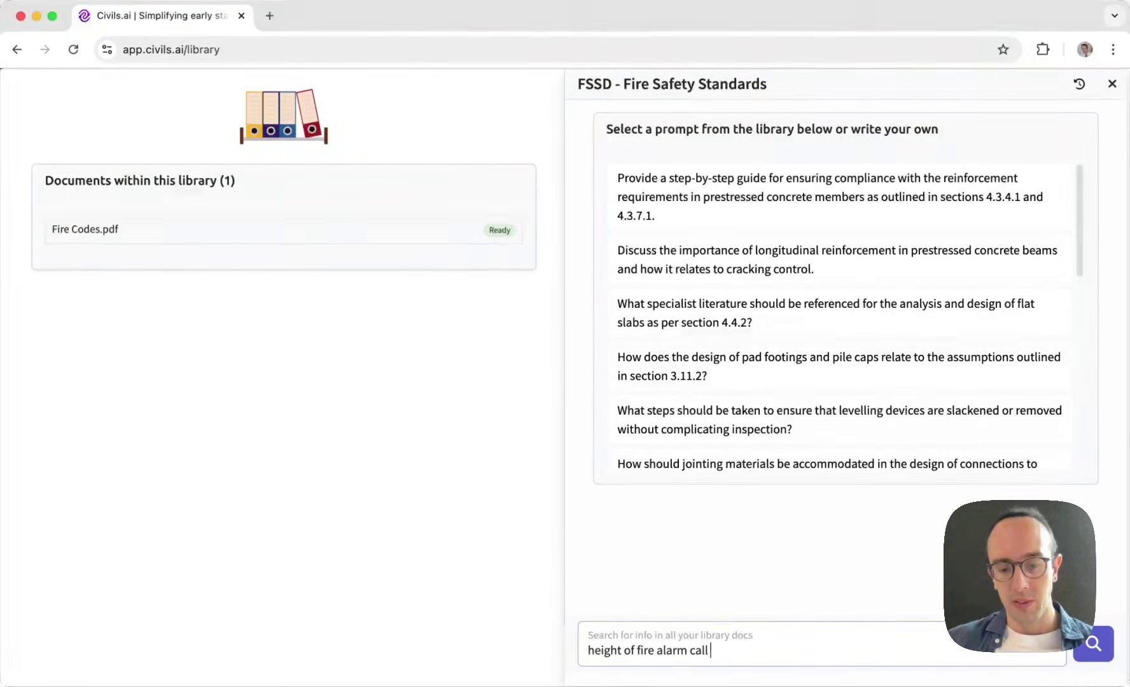
{"action": "type", "text": " points"}
{"action": "key", "text": "Return"}
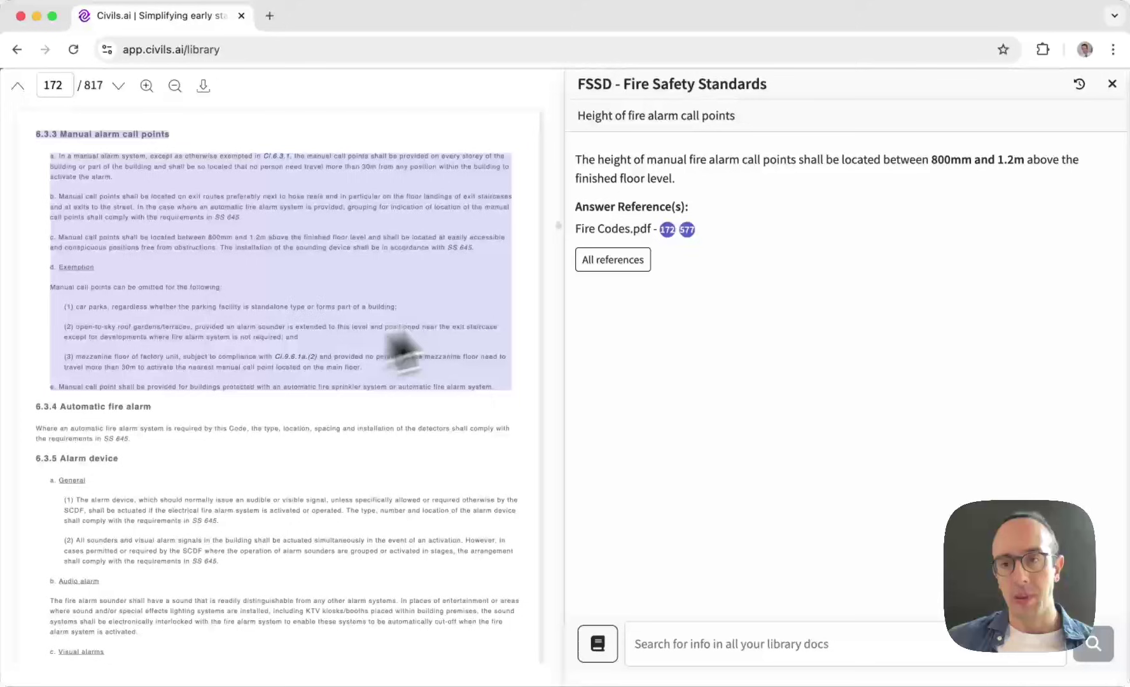
{"action": "left_click", "coordinate": [1112, 84]}
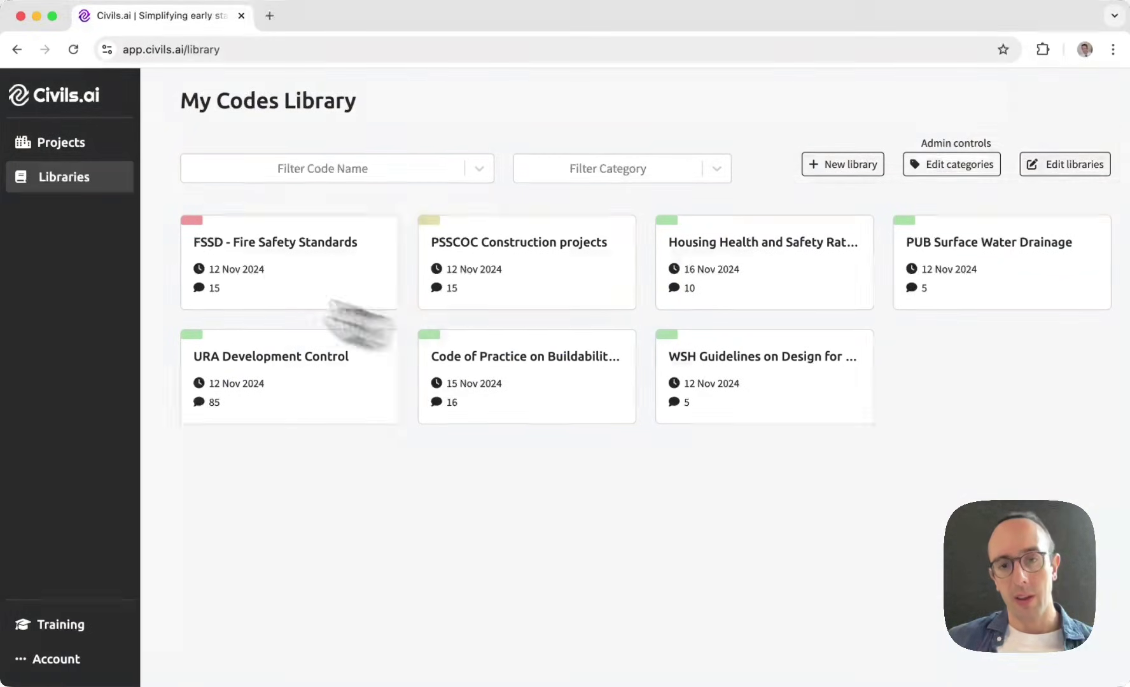
Go back to Projects and open the Example pipeline project overview.
{"action": "left_click", "coordinate": [64, 149]}
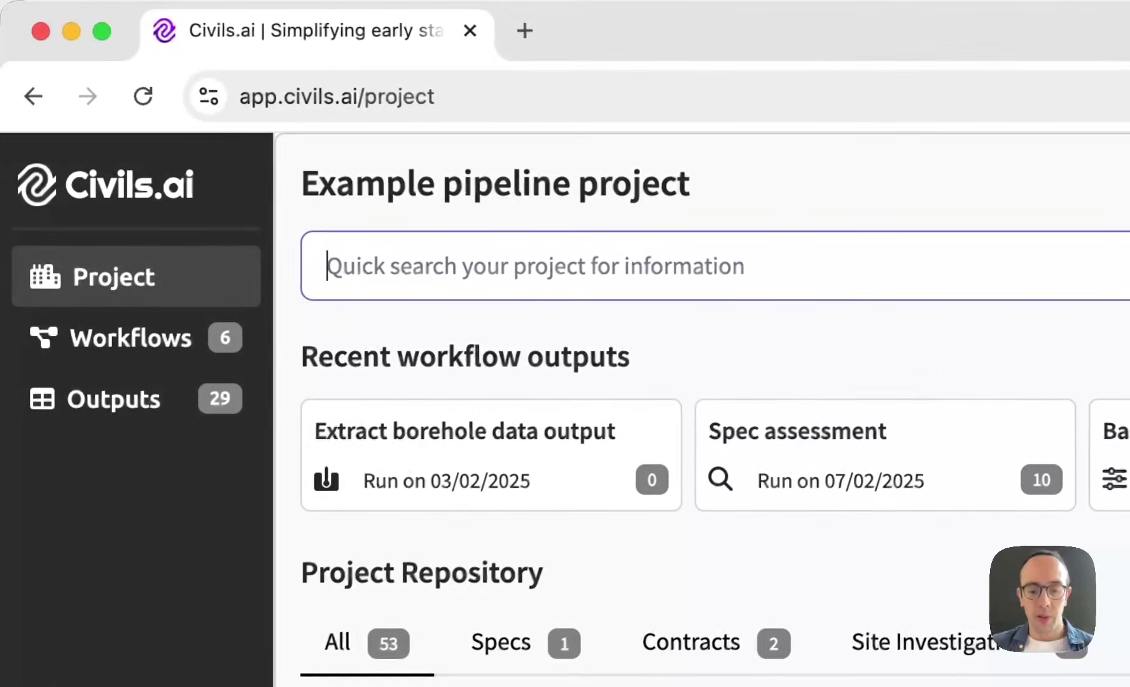
{"action": "type", "text": "su"}
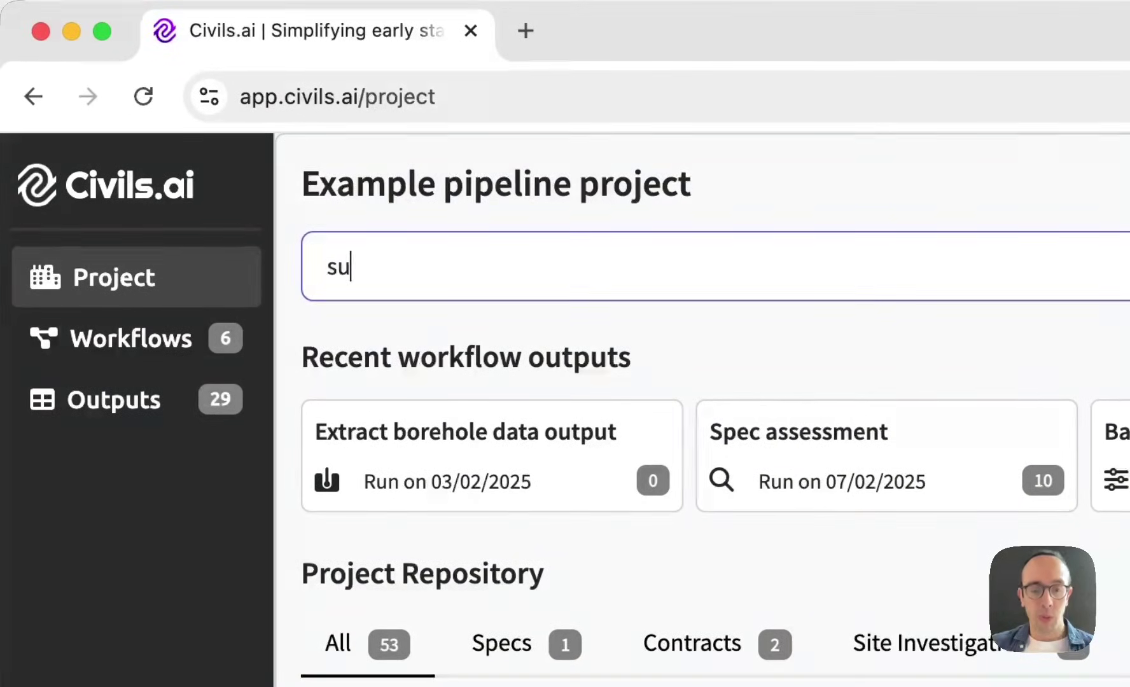
{"action": "type", "text": "mmarise project scope"}
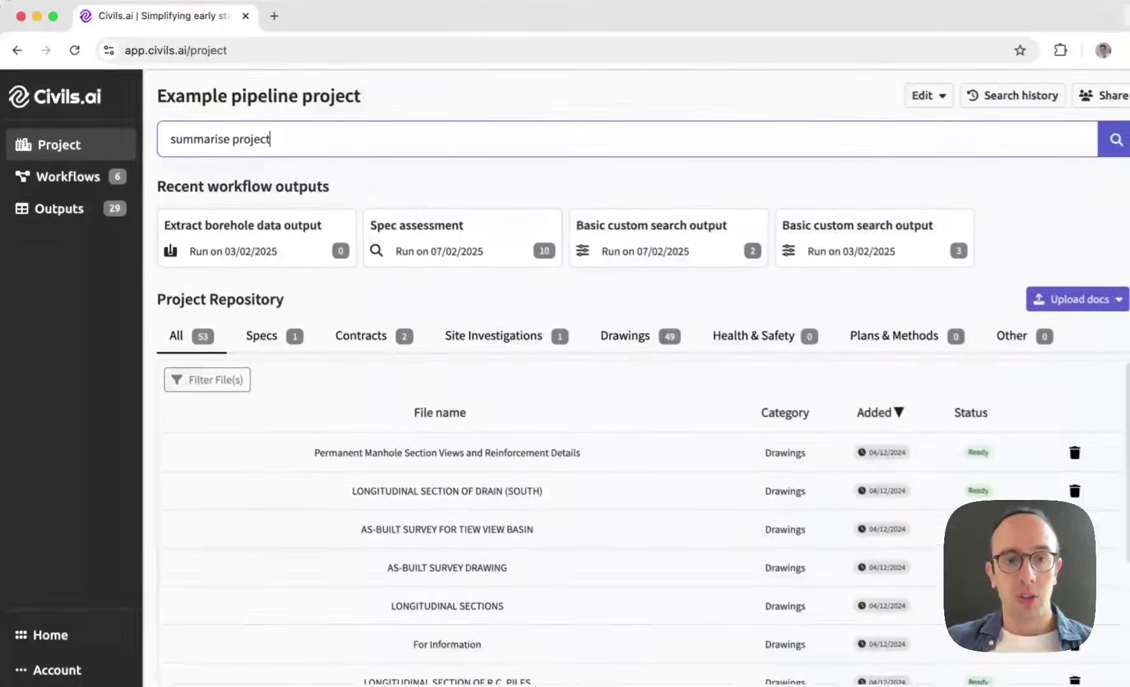
{"action": "key", "text": "Return"}
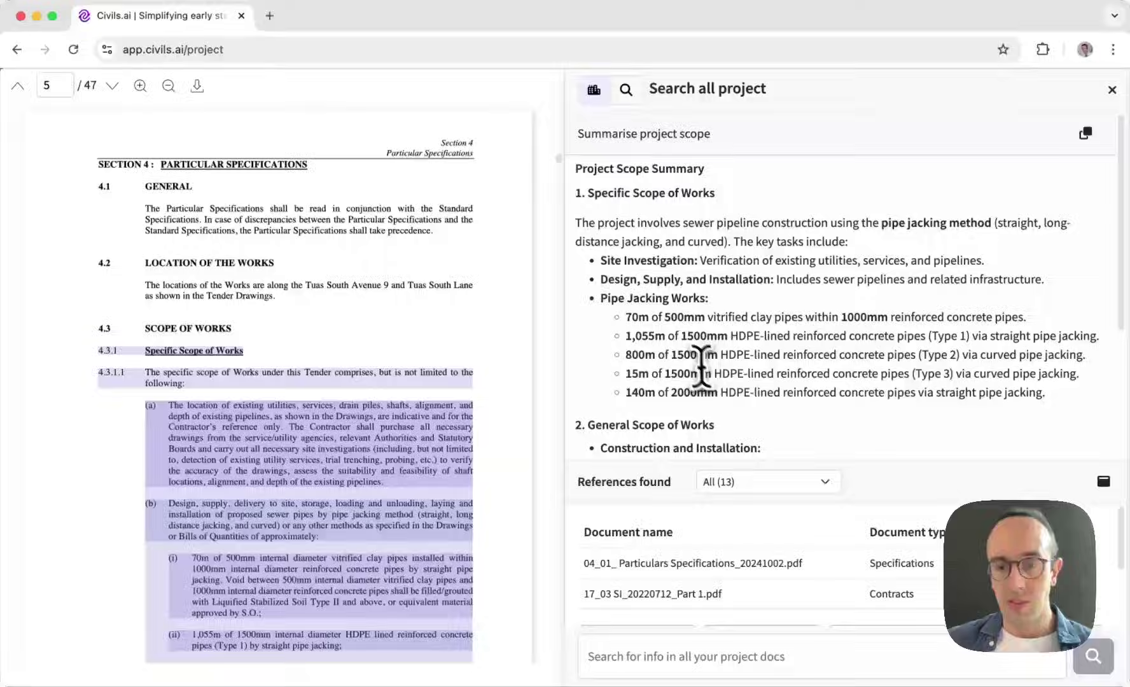
{"action": "scroll", "coordinate": [675, 379], "scroll_direction": "down", "scroll_amount": 3}
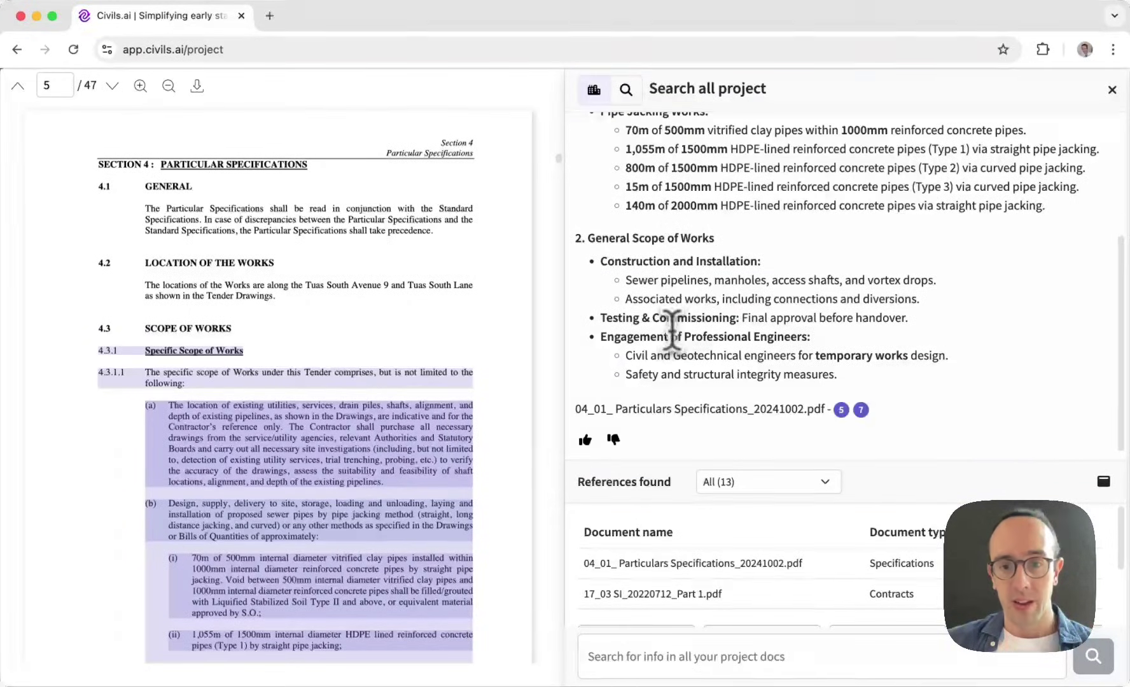
{"action": "scroll", "coordinate": [260, 344], "scroll_direction": "down", "scroll_amount": 2}
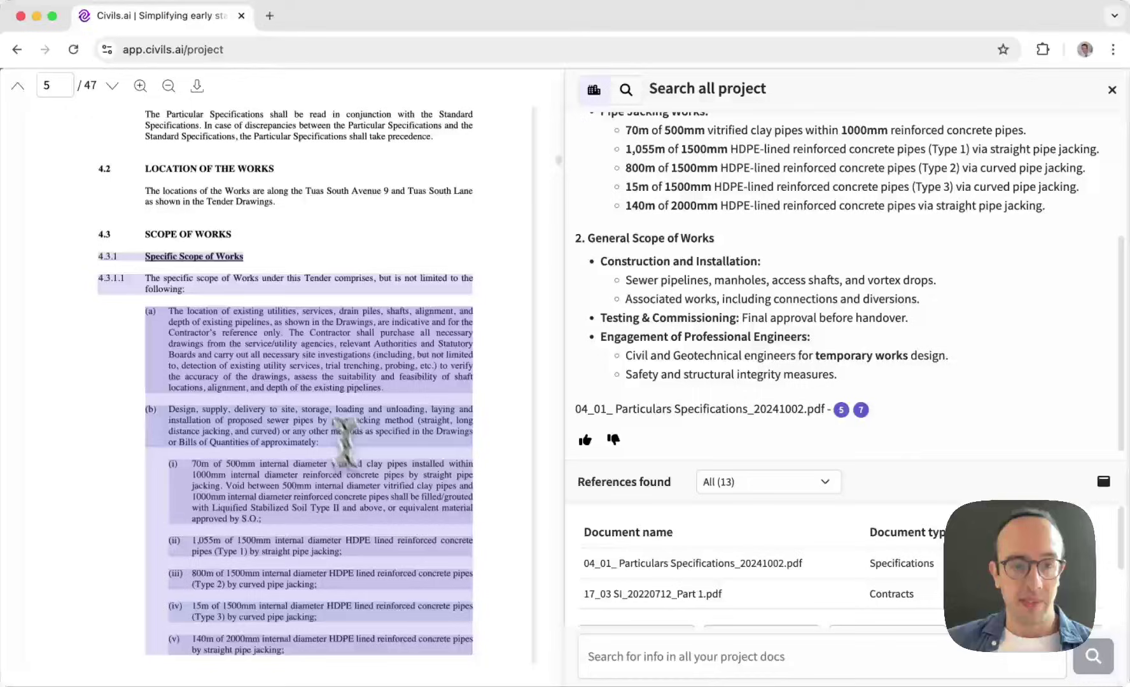
{"action": "scroll", "coordinate": [294, 445], "scroll_direction": "down", "scroll_amount": 6}
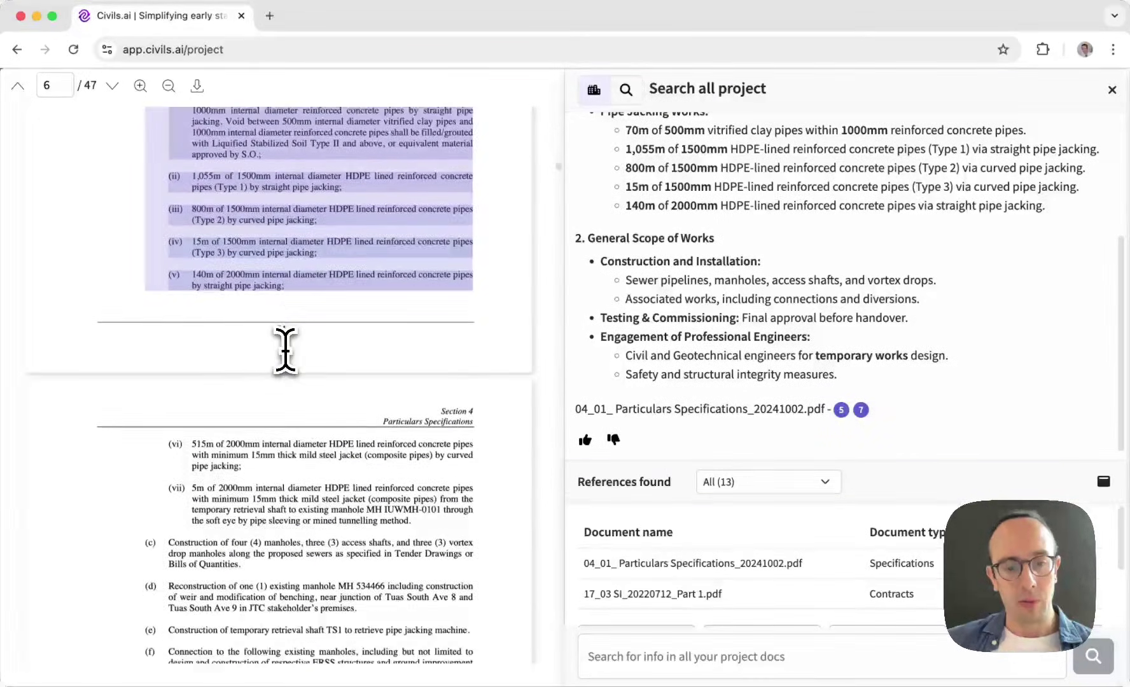
{"action": "scroll", "coordinate": [284, 348], "scroll_direction": "up", "scroll_amount": 5}
{"action": "scroll", "coordinate": [281, 332], "scroll_direction": "up", "scroll_amount": 2}
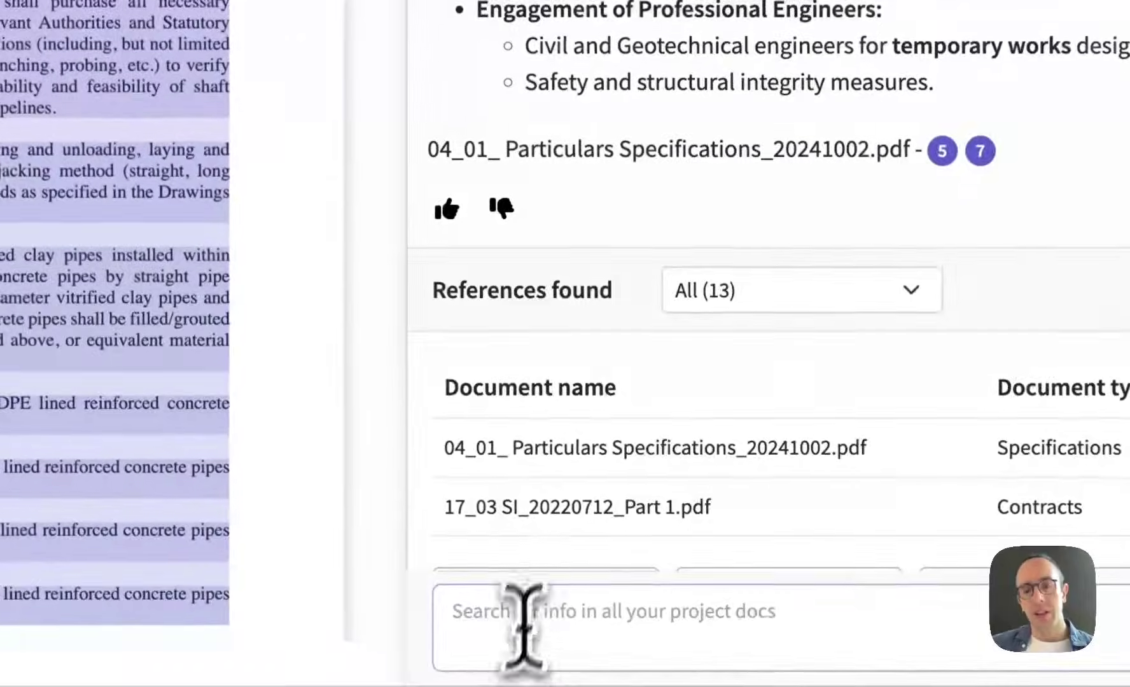
{"action": "scroll", "coordinate": [668, 342], "scroll_direction": "up", "scroll_amount": 3}
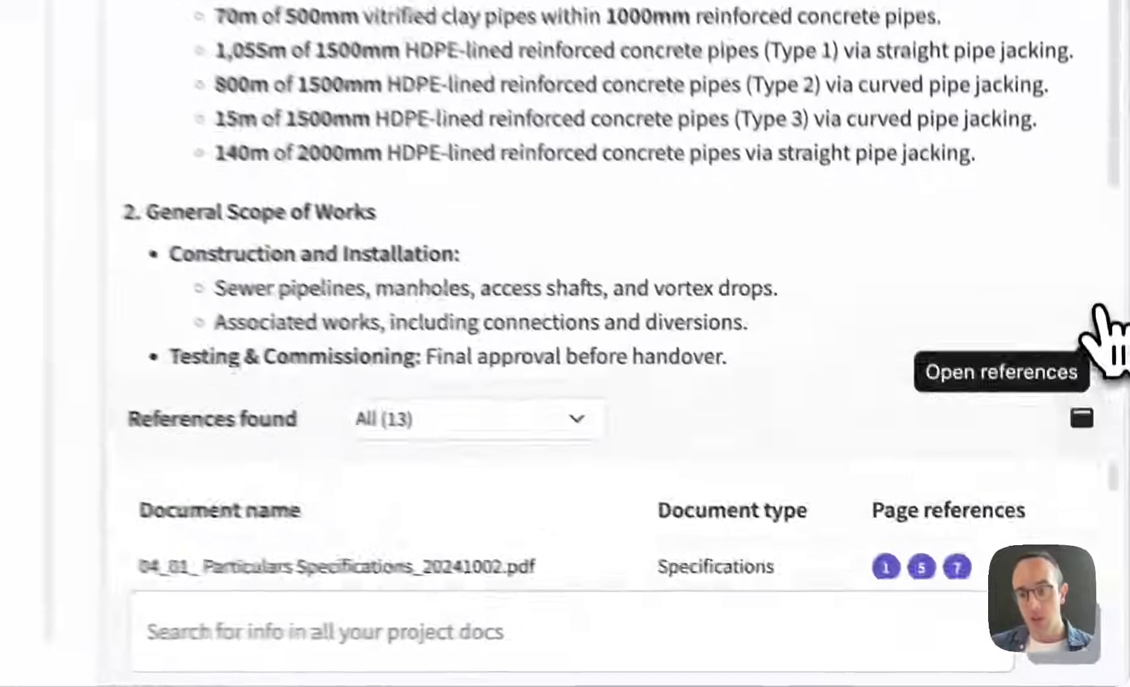
{"action": "left_click", "coordinate": [1104, 481]}
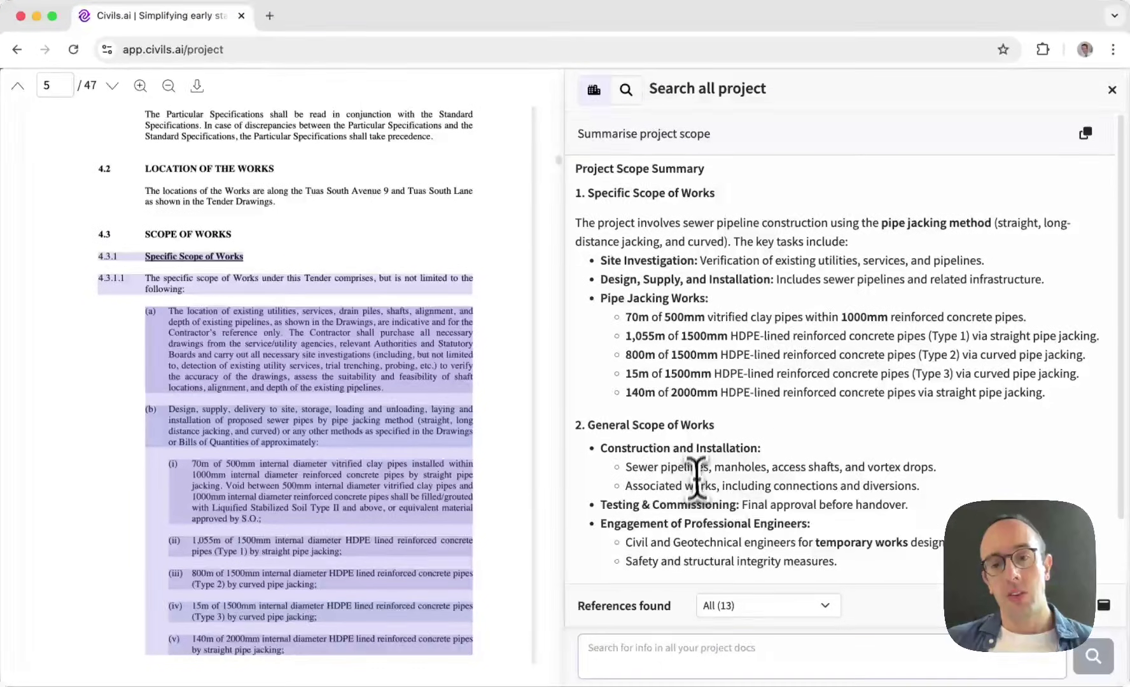
{"action": "left_click", "coordinate": [1111, 90]}
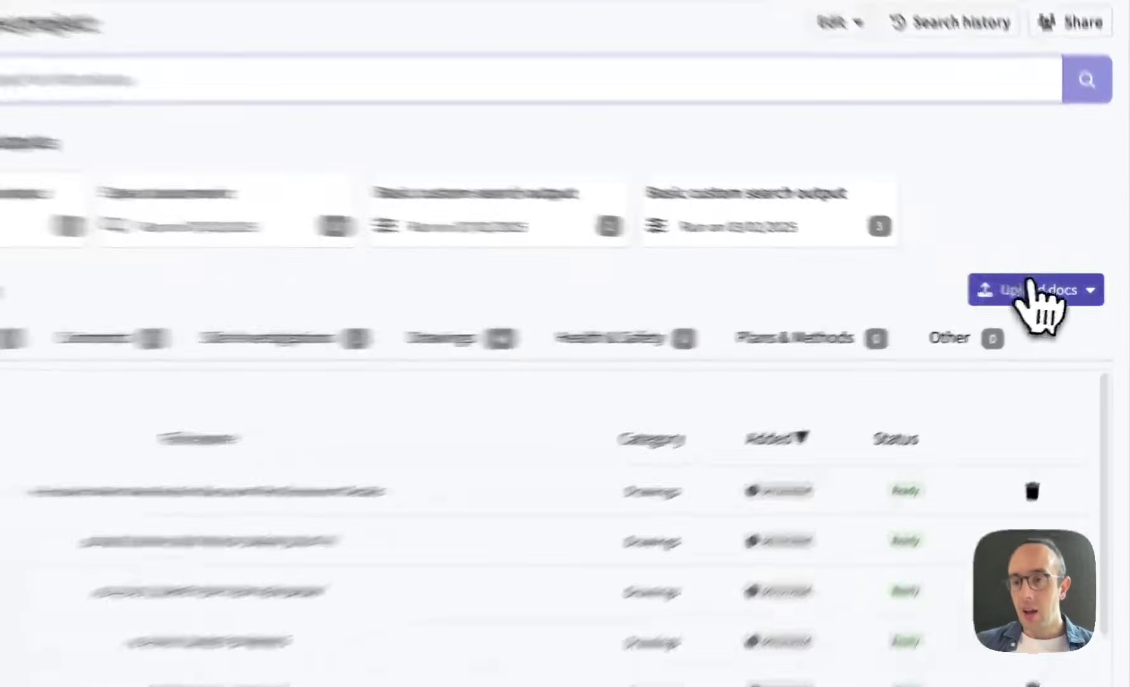
{"action": "left_click", "coordinate": [1032, 284]}
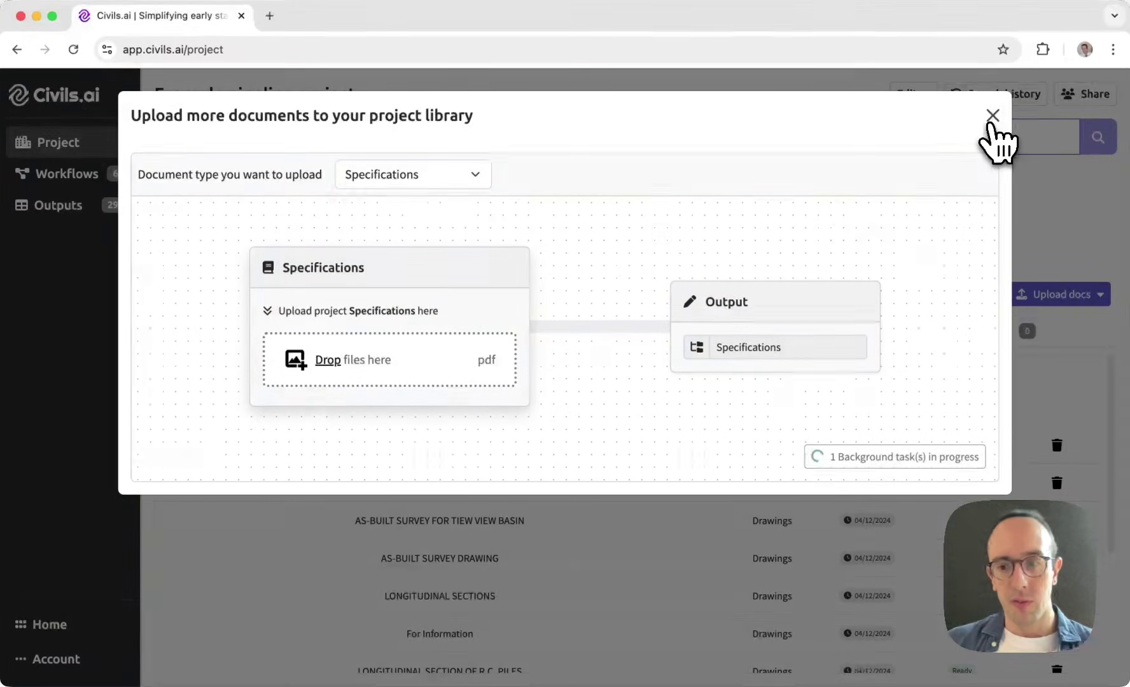
{"action": "left_click", "coordinate": [993, 117]}
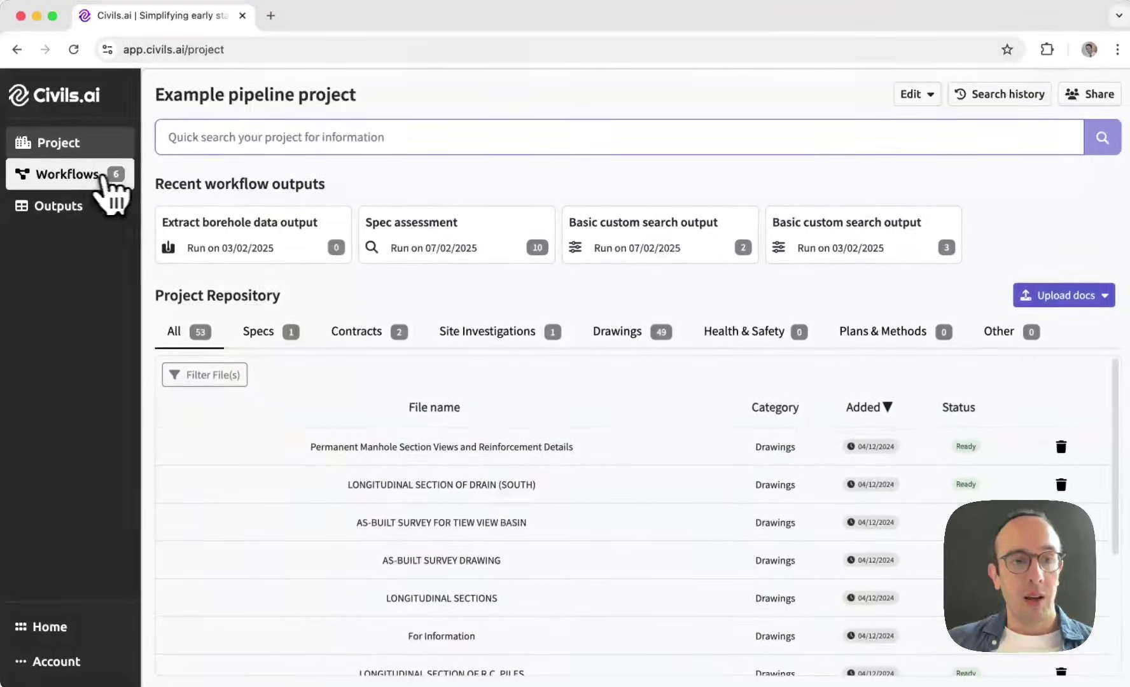
Open Workflows and filter the templates to Bidding, after briefly viewing Site Investigation.
{"action": "left_click", "coordinate": [89, 176]}
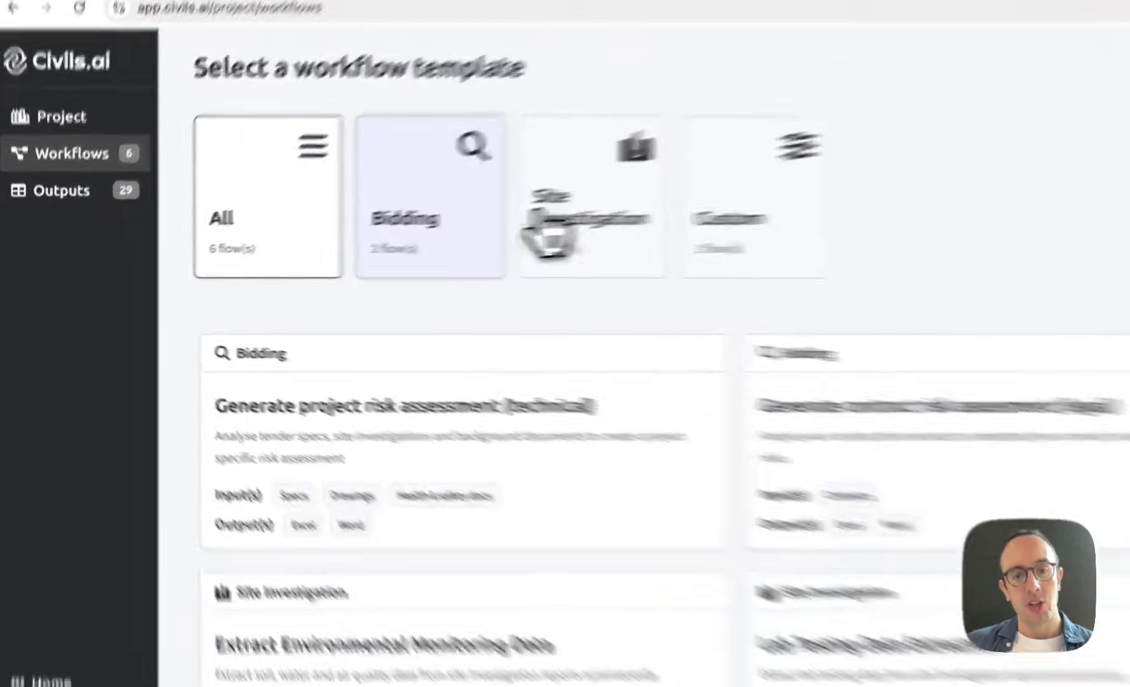
{"action": "left_click", "coordinate": [410, 223]}
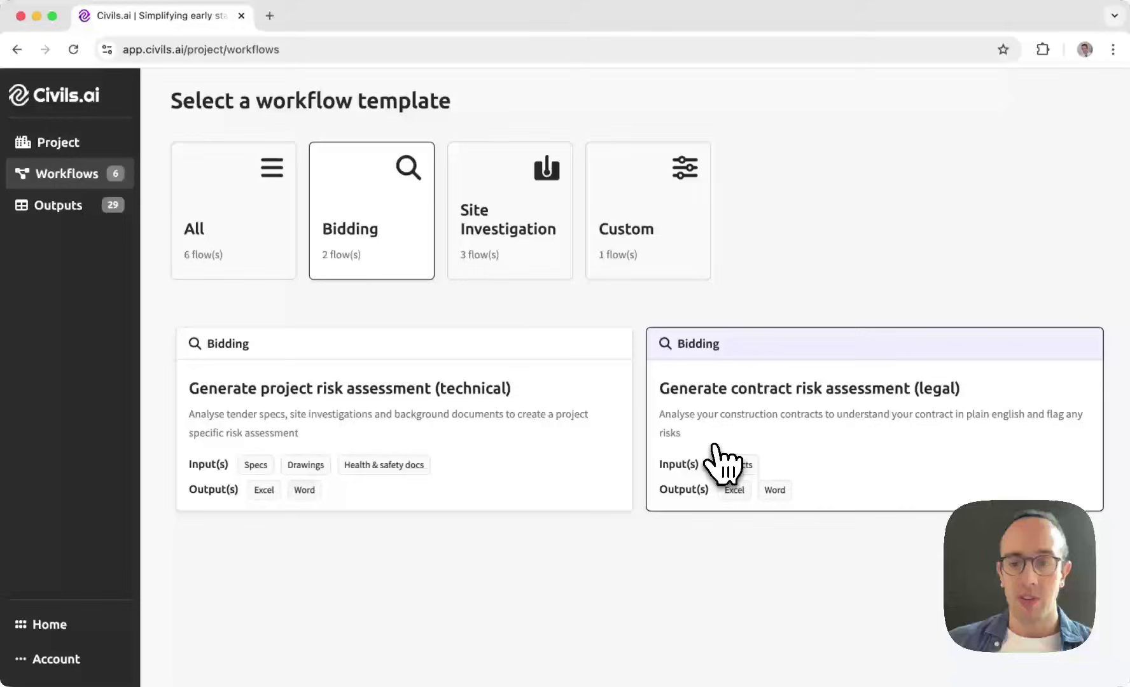
{"action": "left_click", "coordinate": [551, 215]}
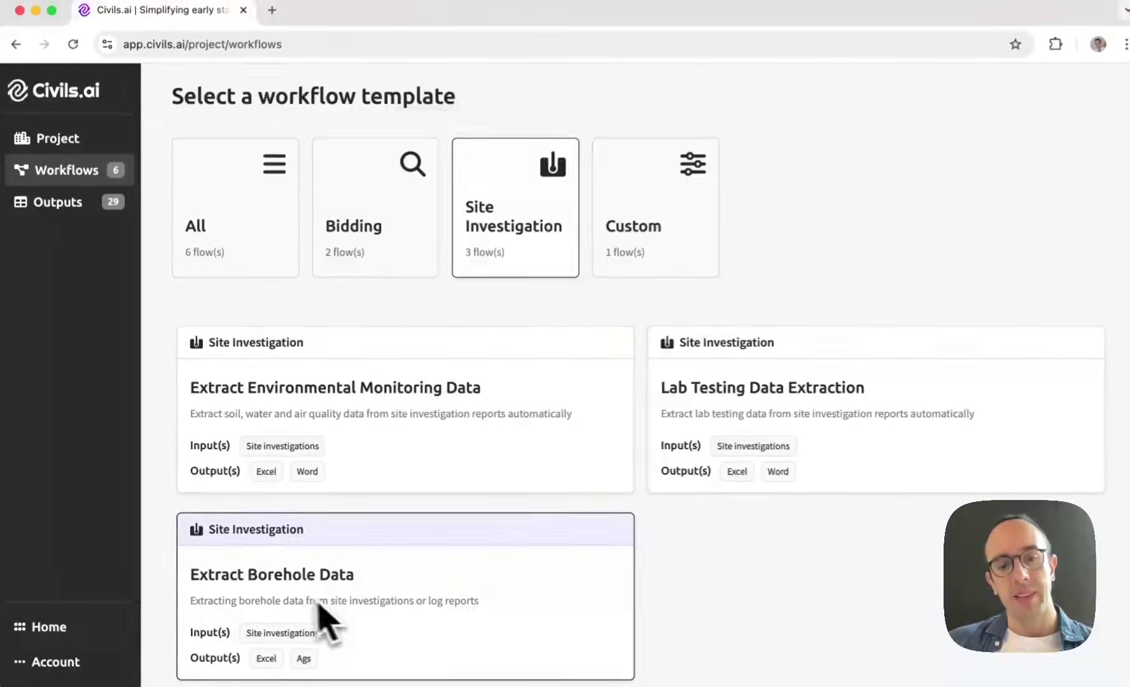
{"action": "scroll", "coordinate": [395, 592], "scroll_direction": "down", "scroll_amount": 1}
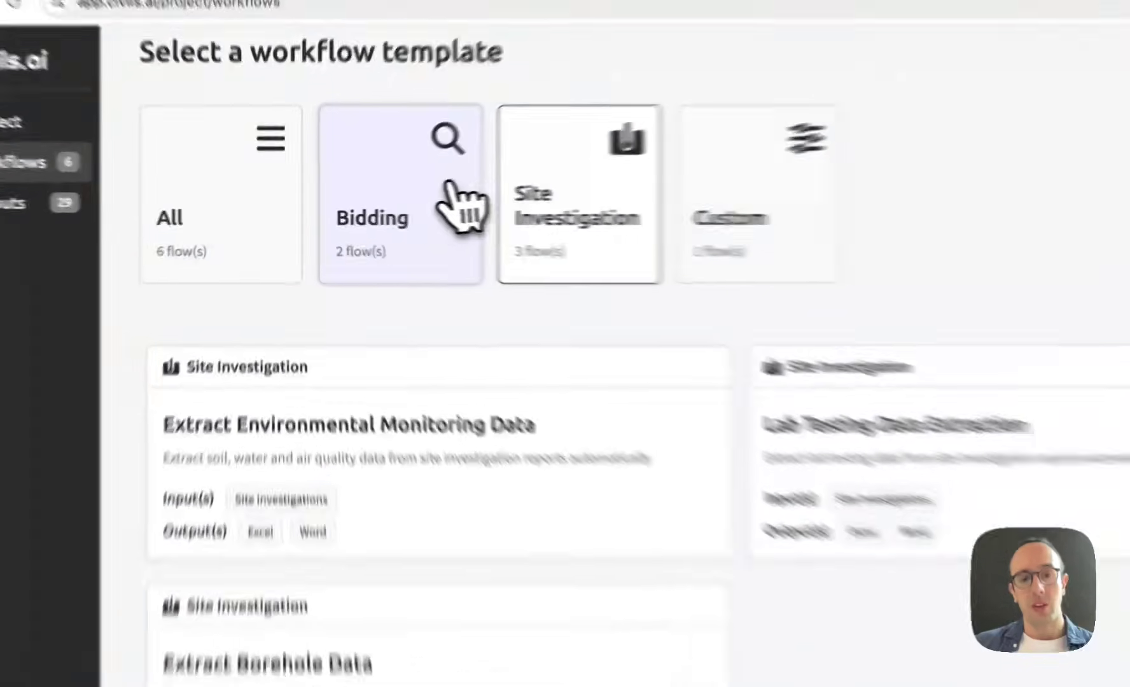
{"action": "left_click", "coordinate": [448, 190]}
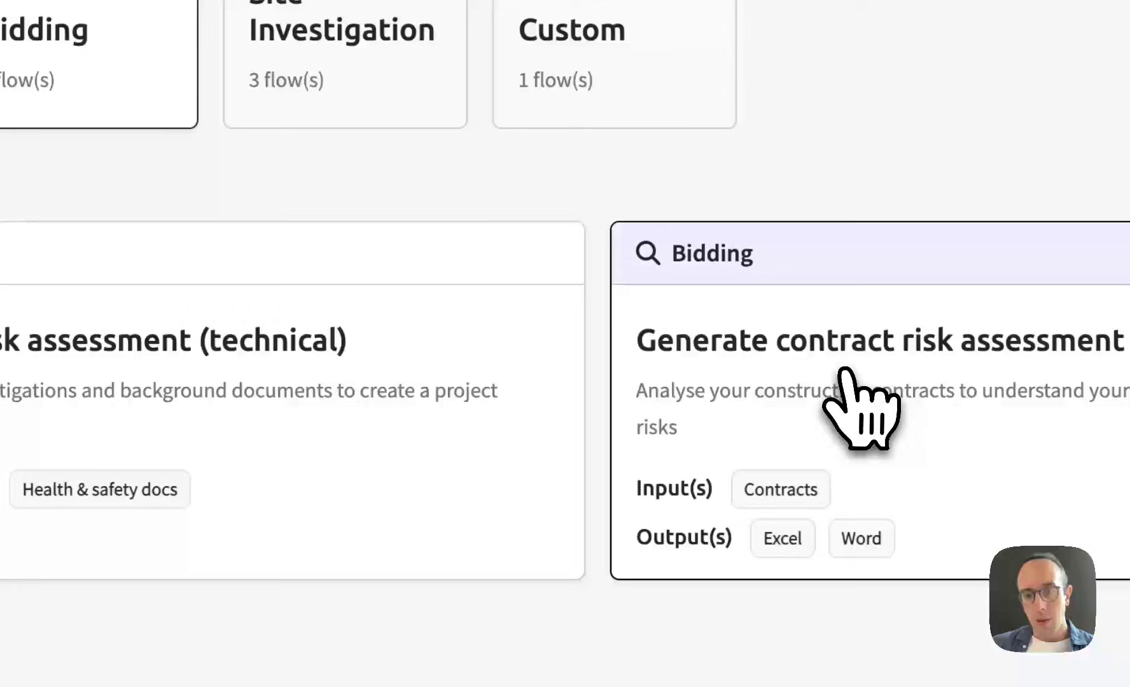
Start the legal contract risk assessment with Particular Conditions and PSSCOC 2020 as inputs.
{"action": "left_click", "coordinate": [777, 359]}
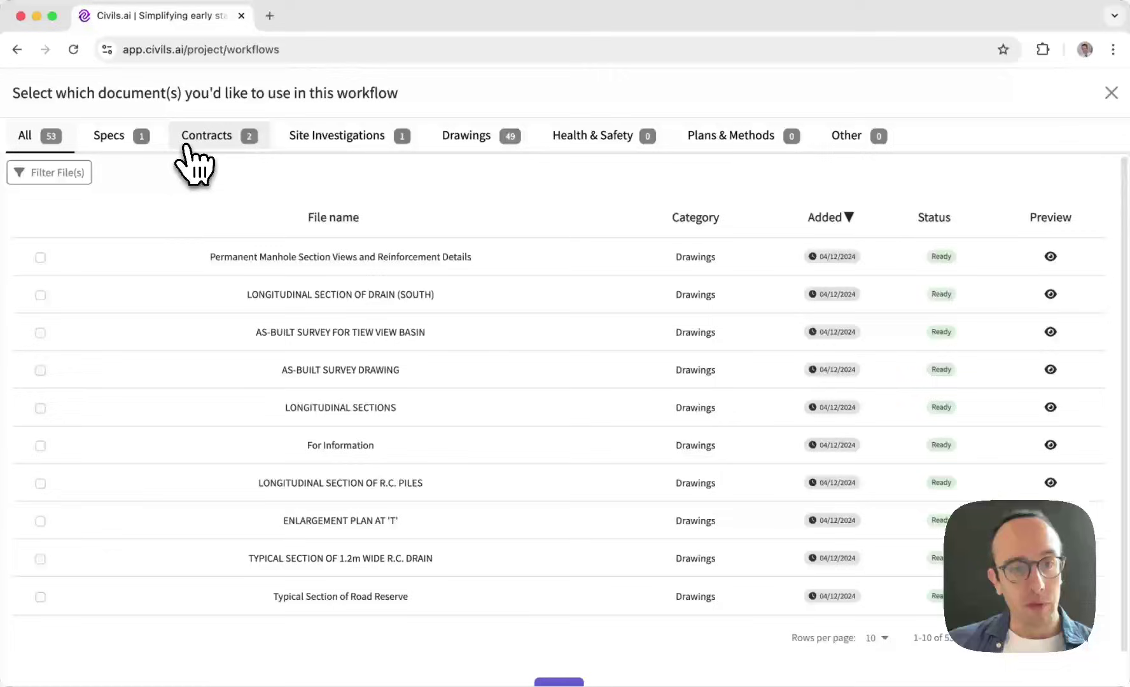
{"action": "left_click", "coordinate": [225, 138]}
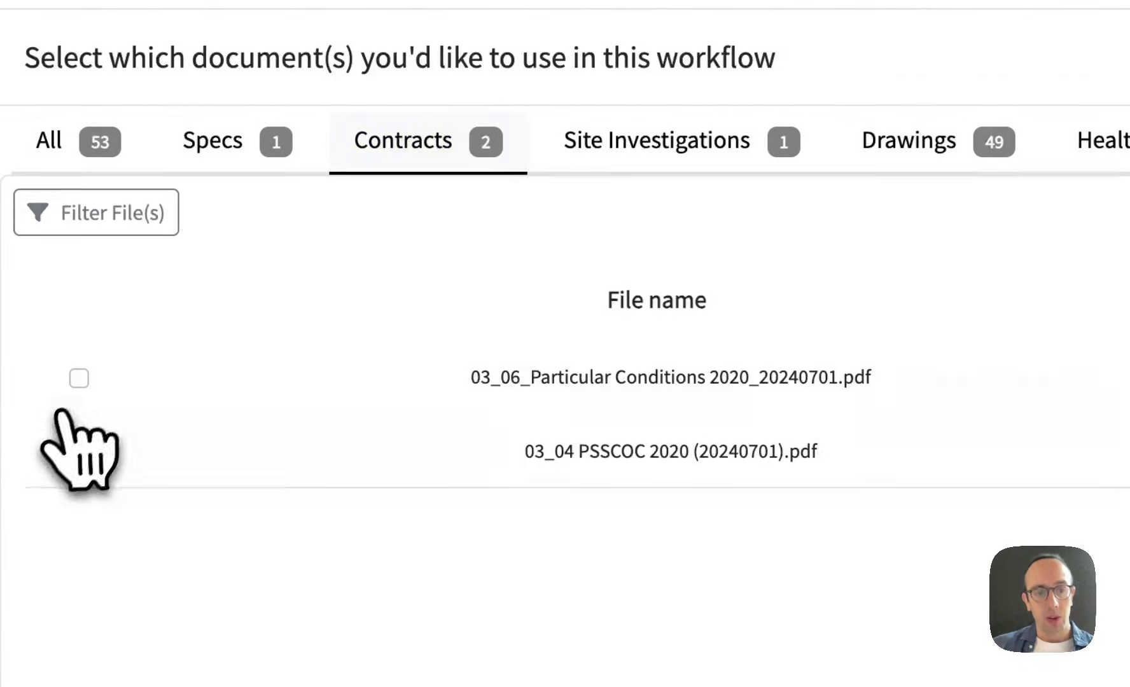
{"action": "left_click", "coordinate": [79, 378]}
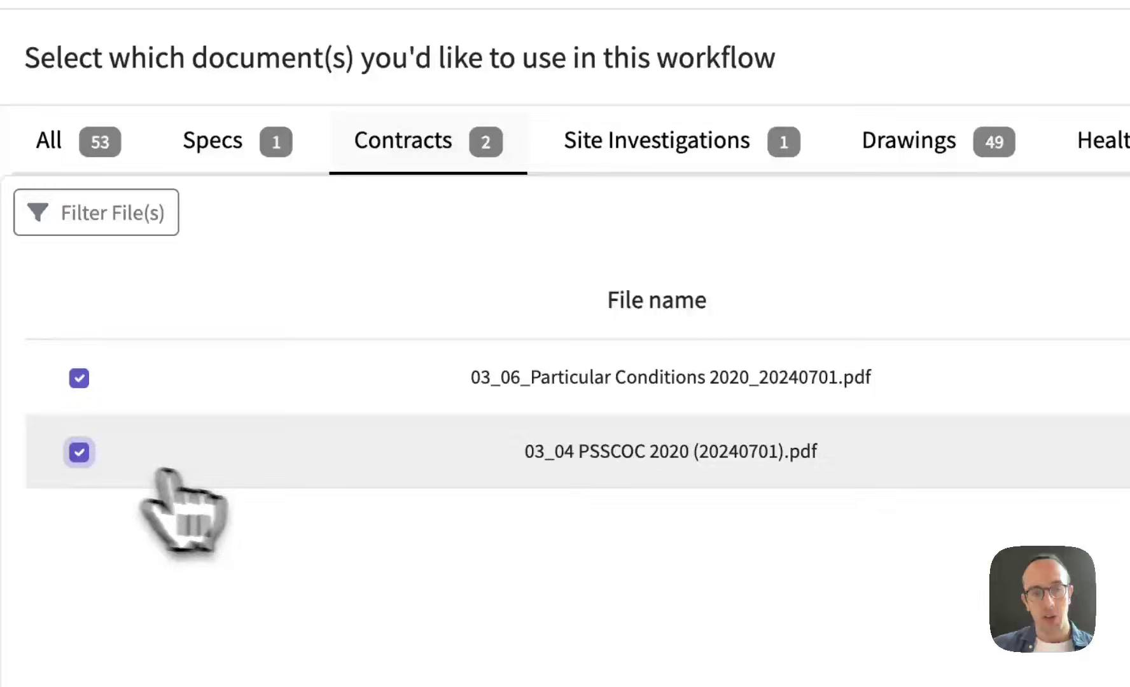
{"action": "left_click", "coordinate": [808, 648]}
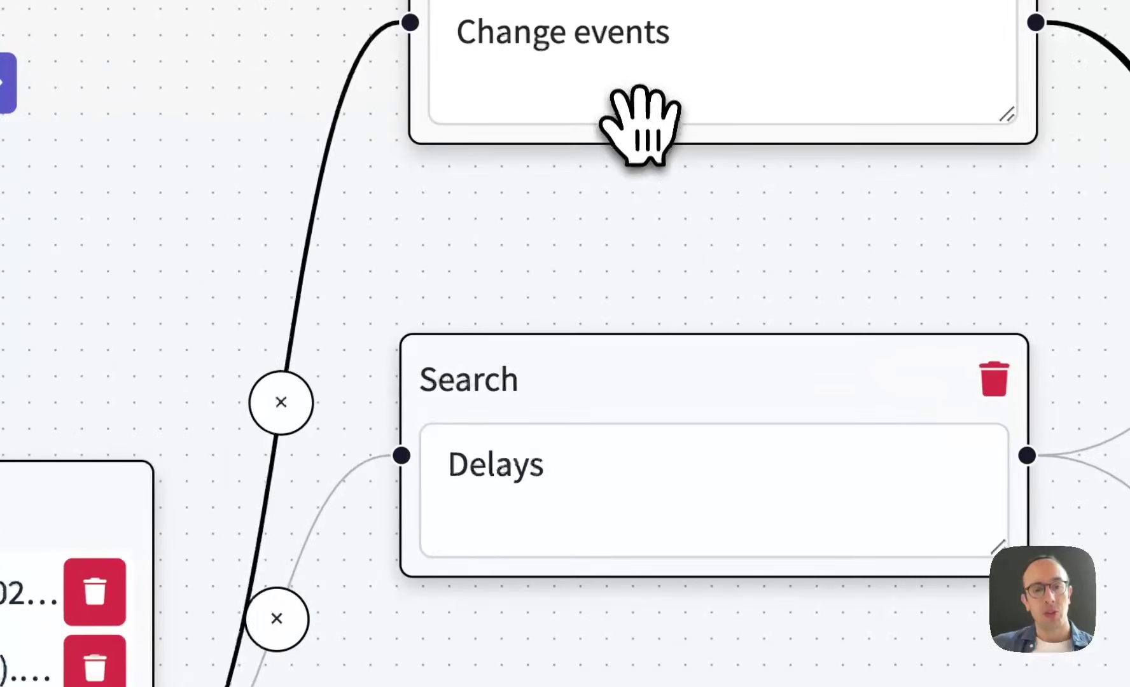
{"action": "left_click", "coordinate": [639, 118]}
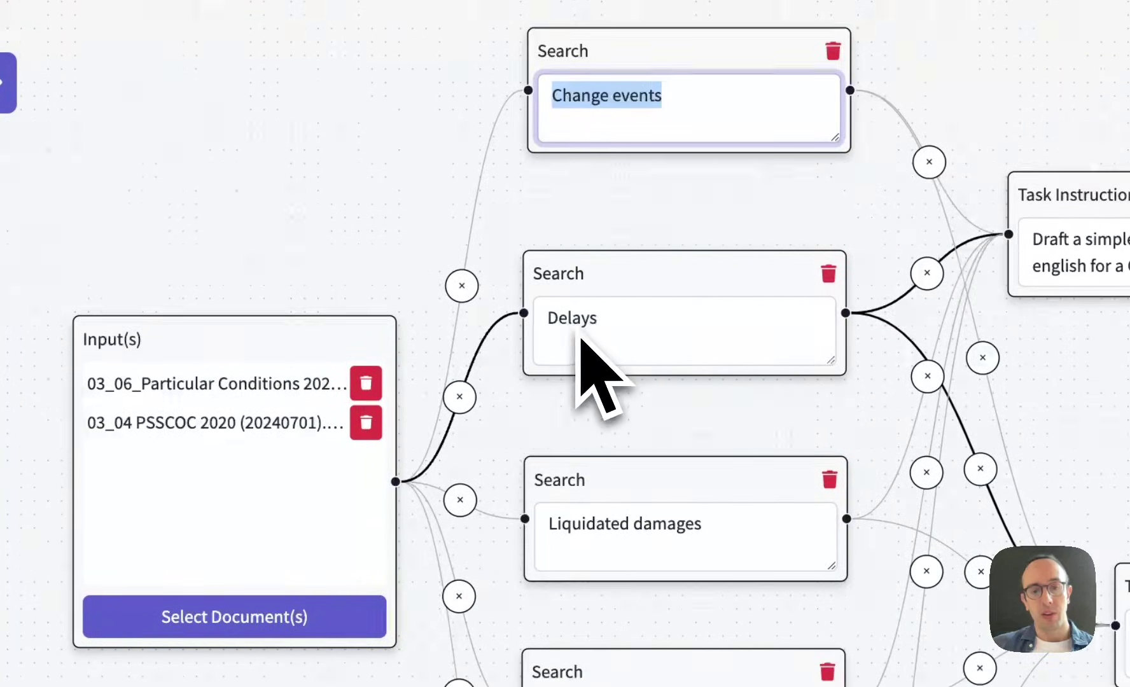
{"action": "left_click", "coordinate": [616, 455]}
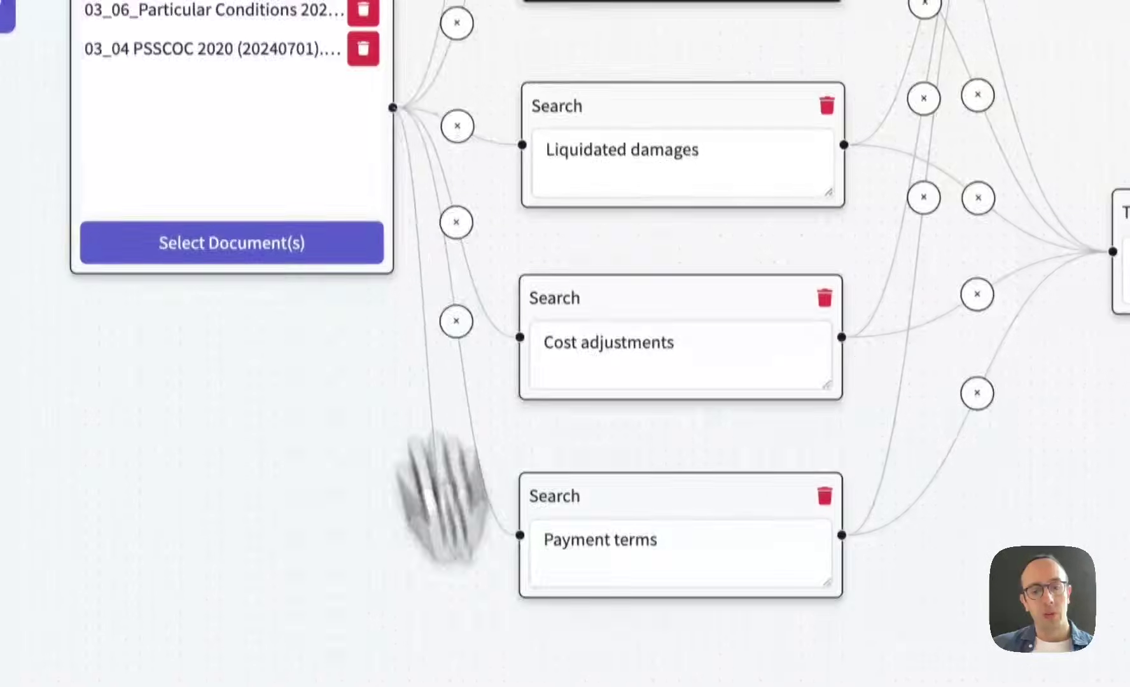
{"action": "left_click", "coordinate": [636, 656]}
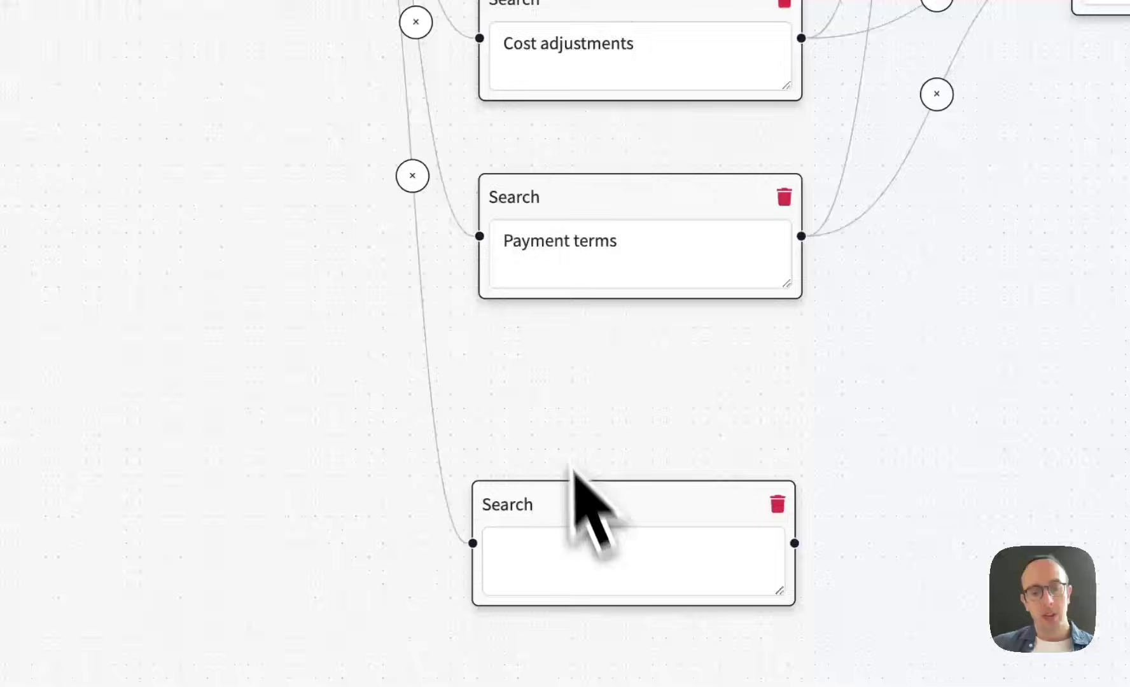
{"action": "left_click_drag", "start_coordinate": [588, 515], "coordinate": [588, 453]}
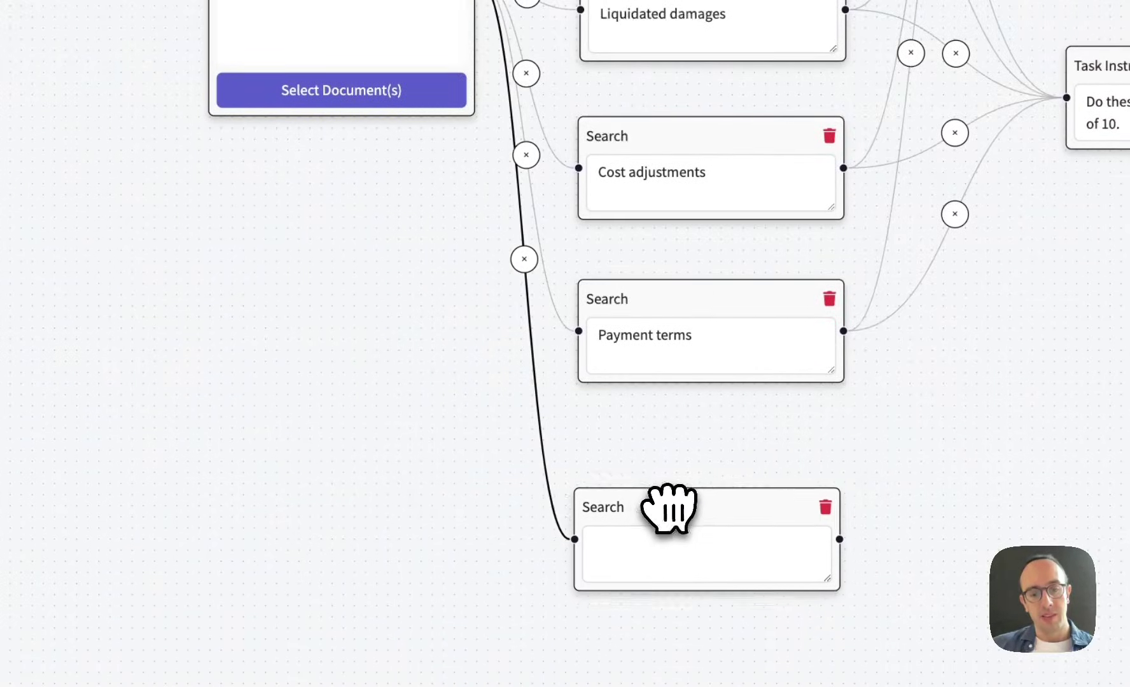
{"action": "left_click", "coordinate": [646, 550]}
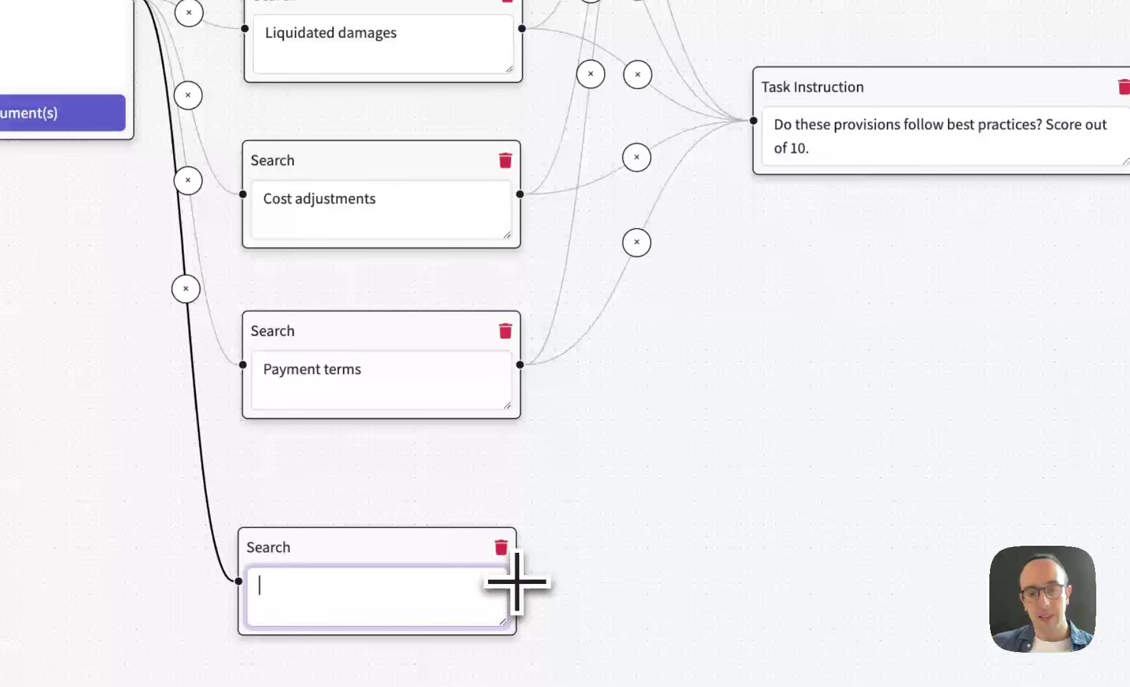
{"action": "left_click_drag", "start_coordinate": [517, 582], "coordinate": [751, 117]}
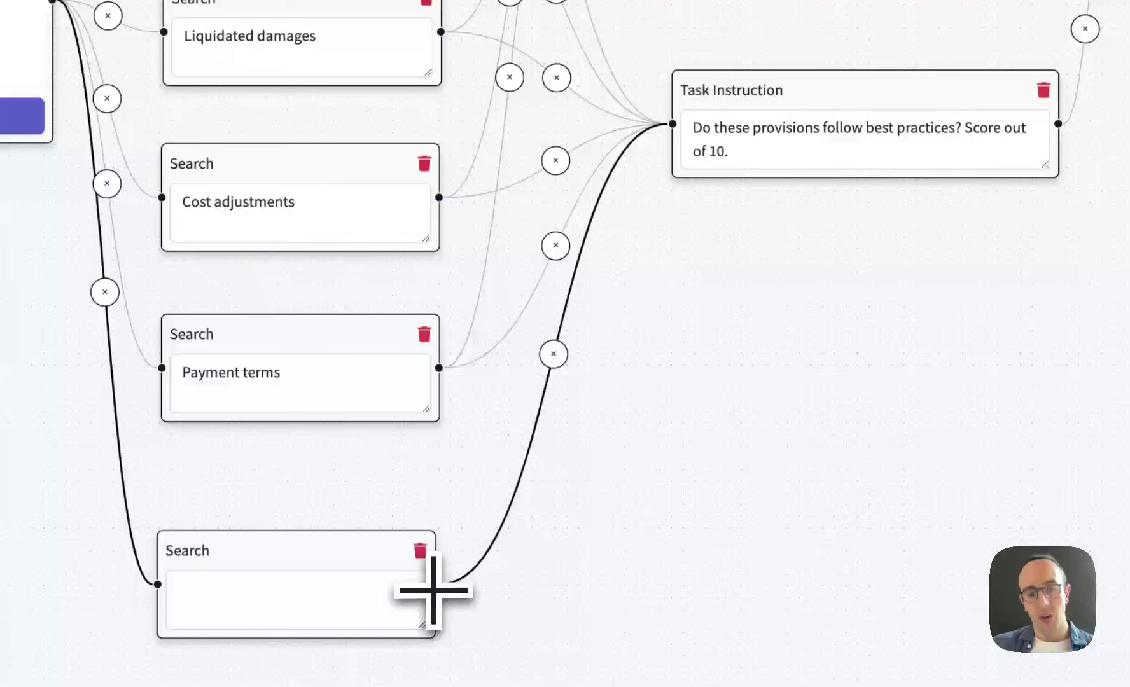
{"action": "left_click_drag", "start_coordinate": [434, 584], "coordinate": [507, 136]}
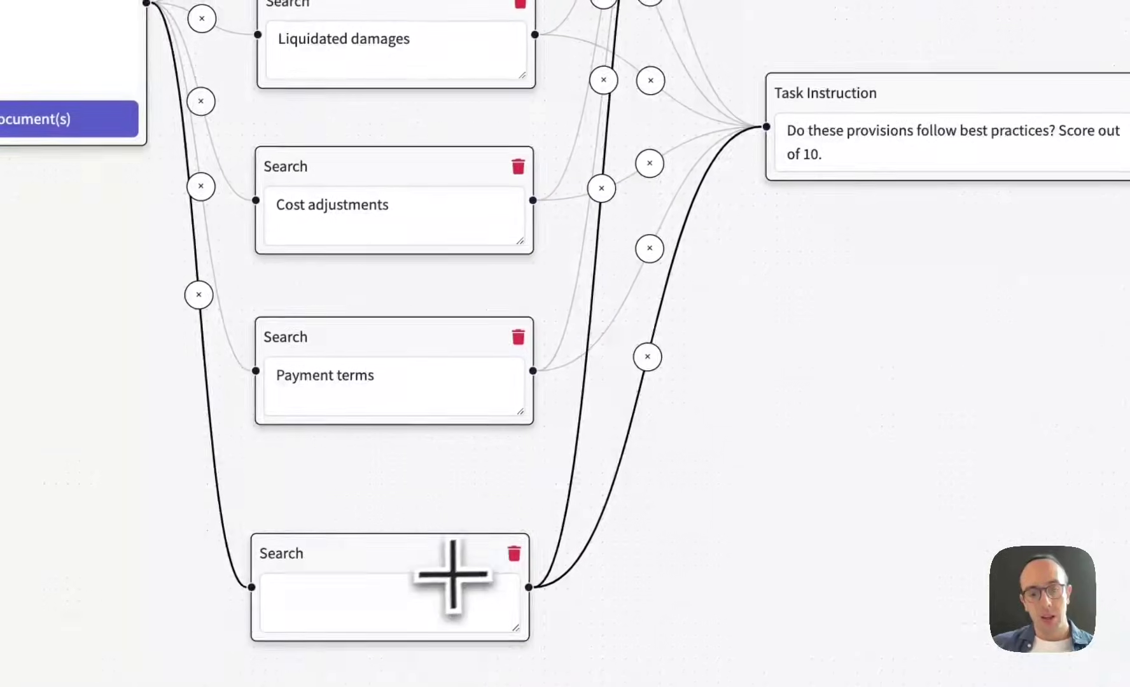
{"action": "left_click", "coordinate": [517, 548]}
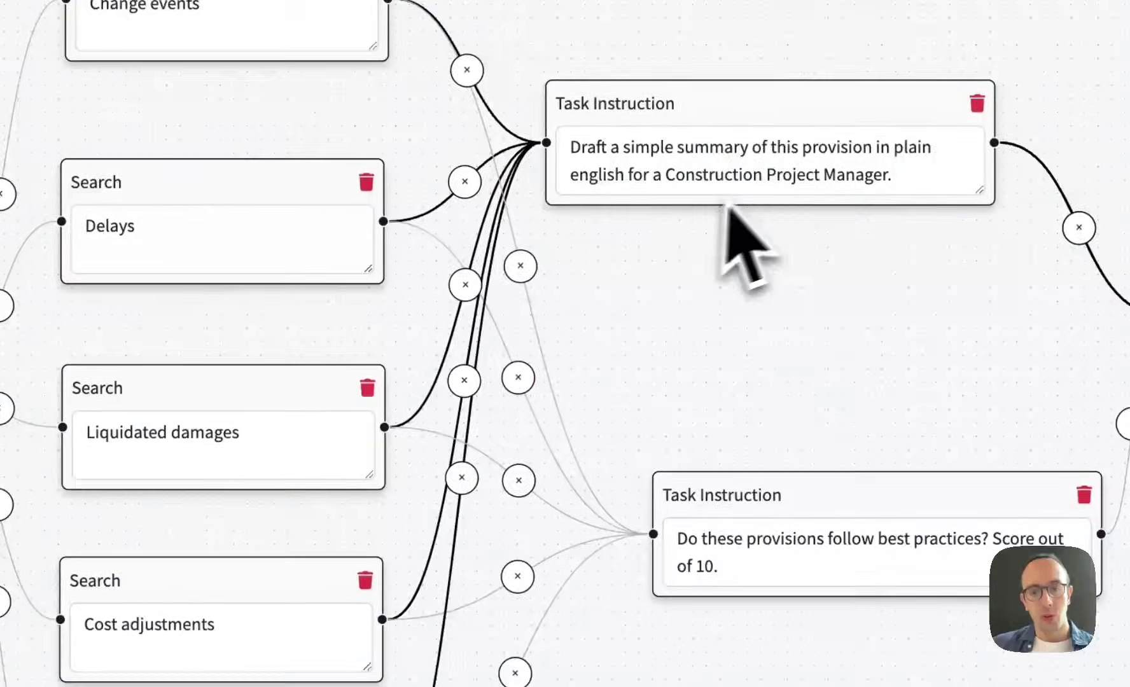
{"action": "left_click", "coordinate": [798, 198]}
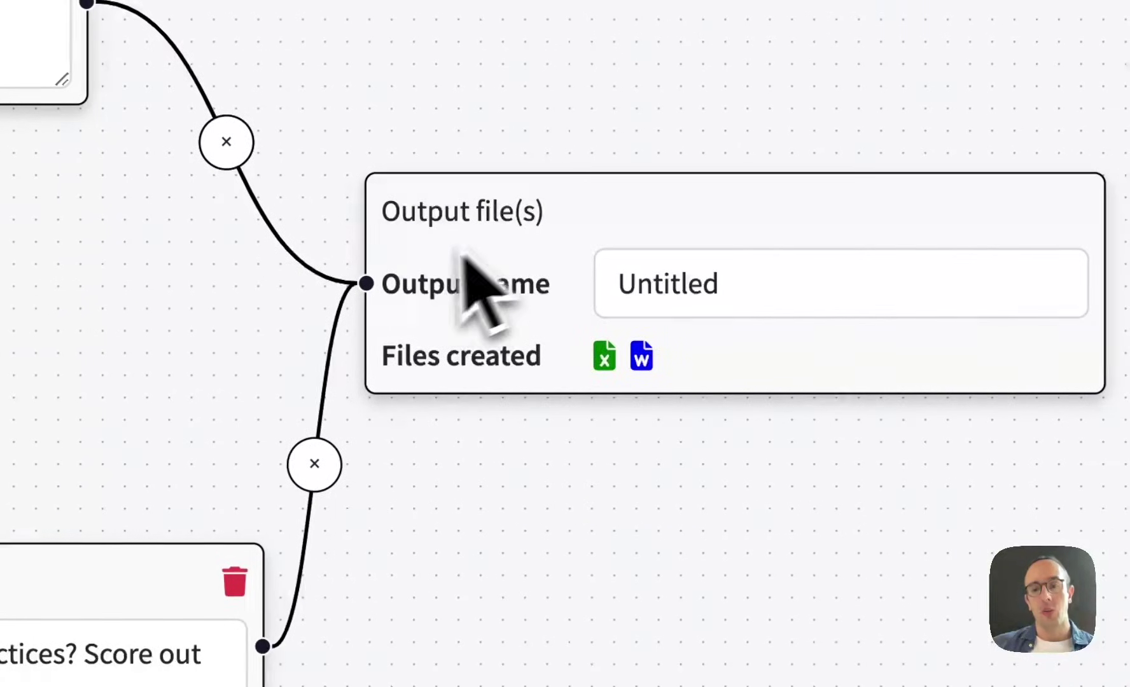
Rename the Untitled output to 'Contract review' and show the Latest 10 Completed Runs.
{"action": "double_click", "coordinate": [656, 283]}
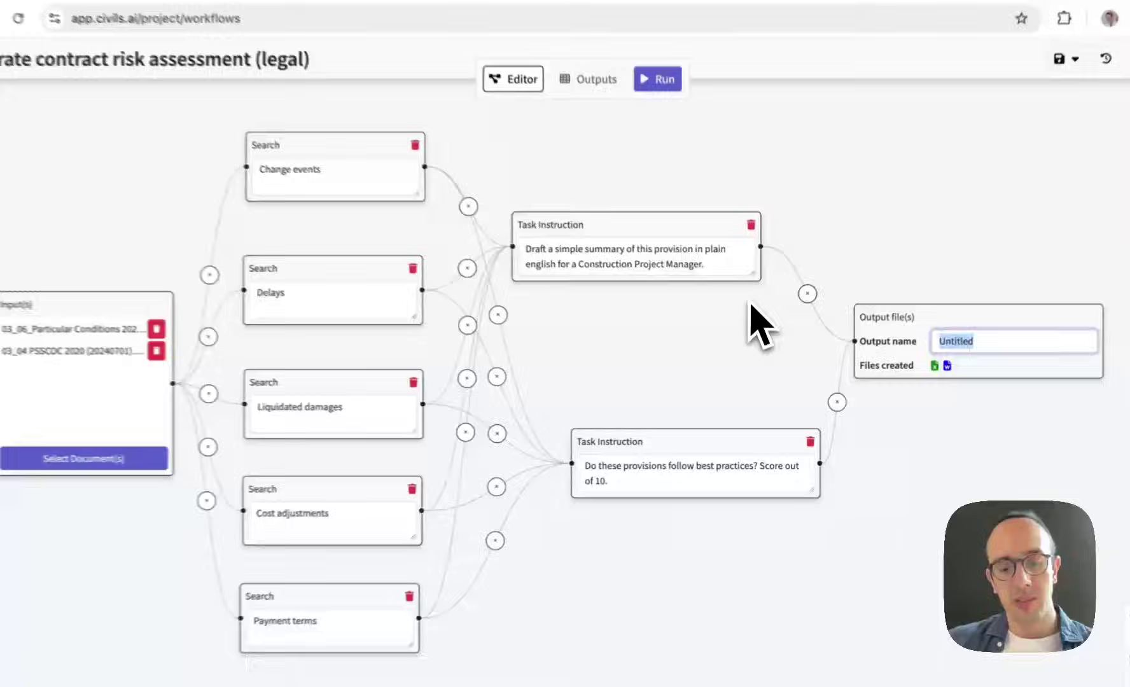
{"action": "type", "text": "Contracvt"}
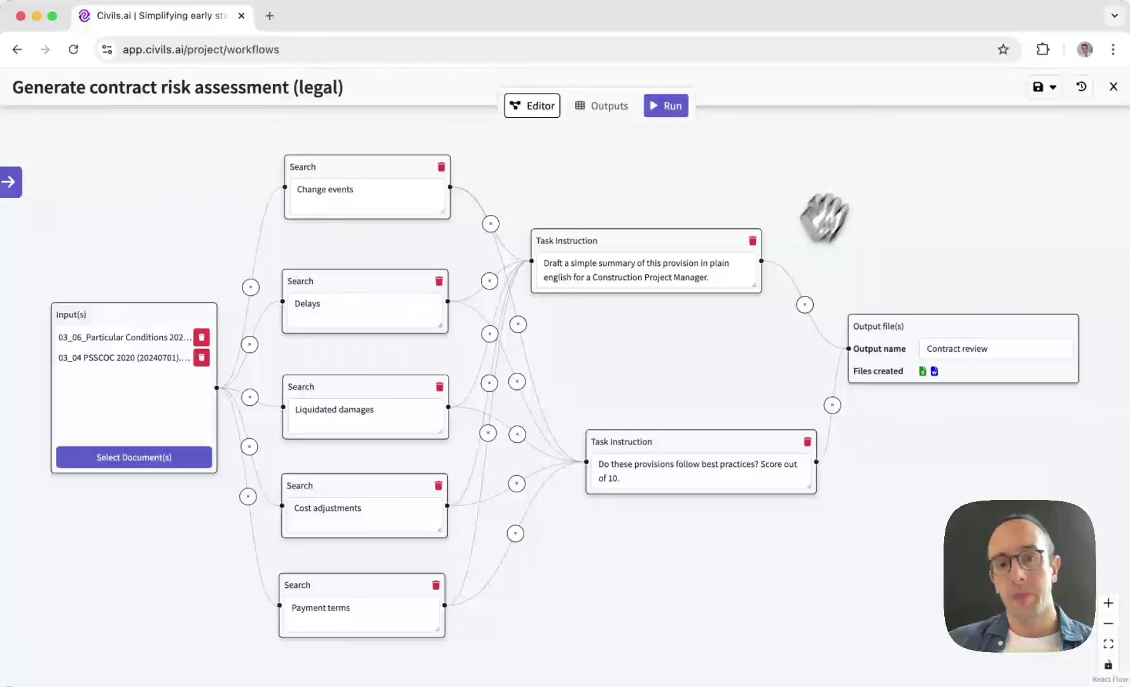
{"action": "left_click", "coordinate": [1081, 87]}
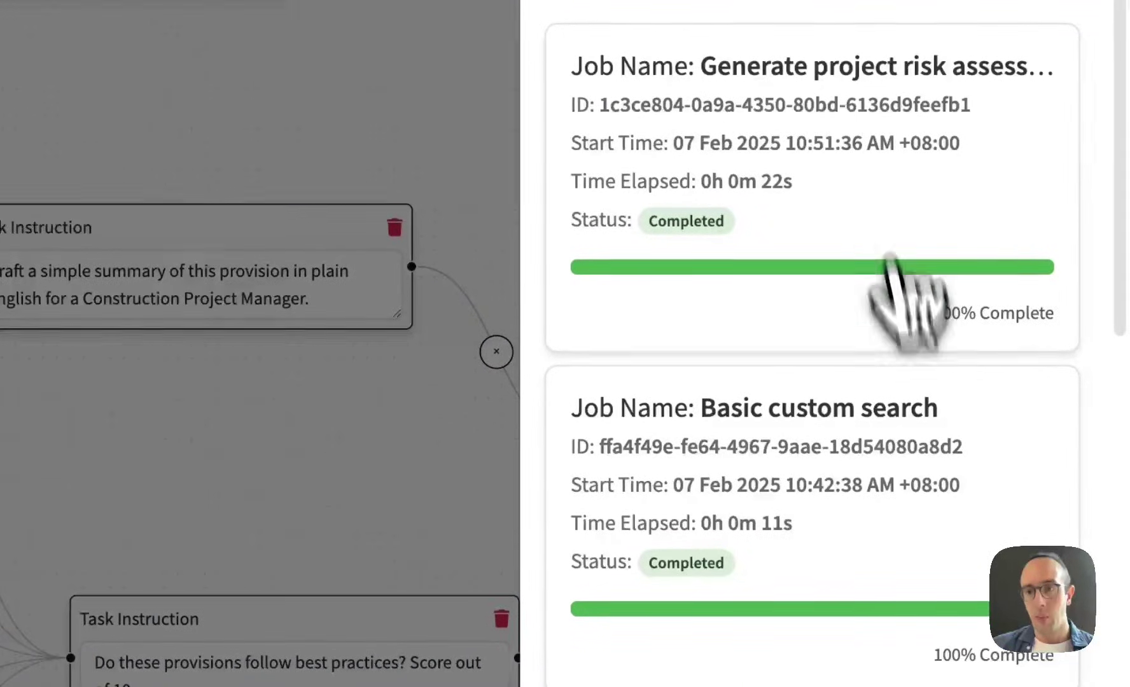
Load the completed Generate contract risk assessment (legal) run and view its outputs.
{"action": "left_click", "coordinate": [888, 139]}
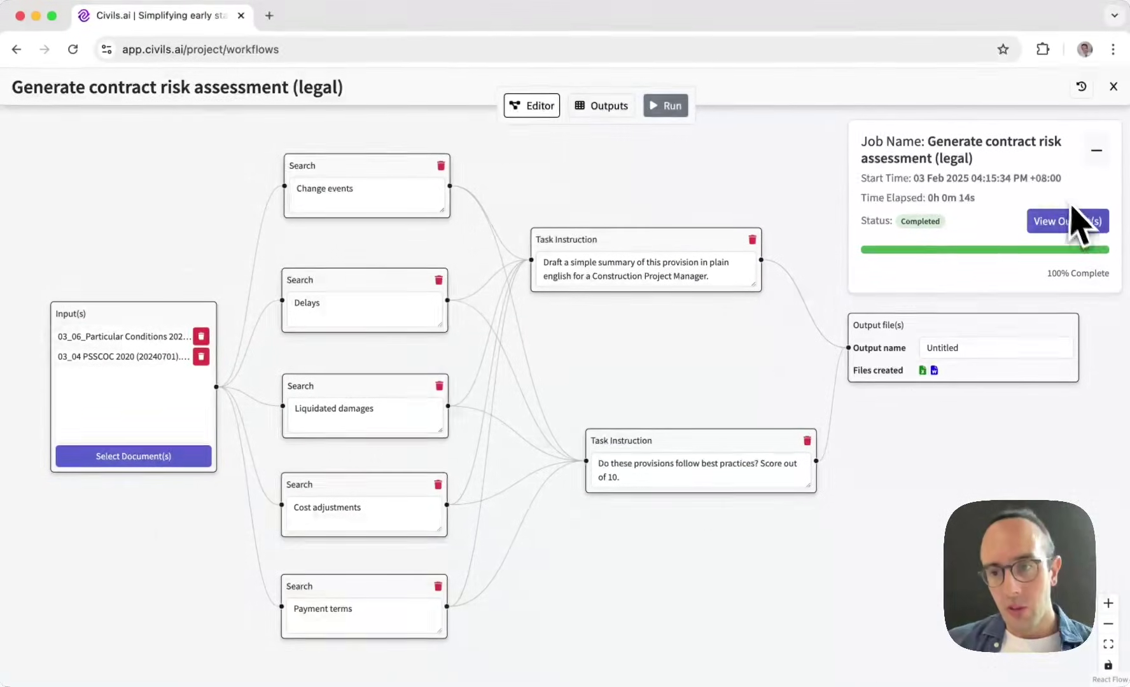
{"action": "double_click", "coordinate": [966, 198]}
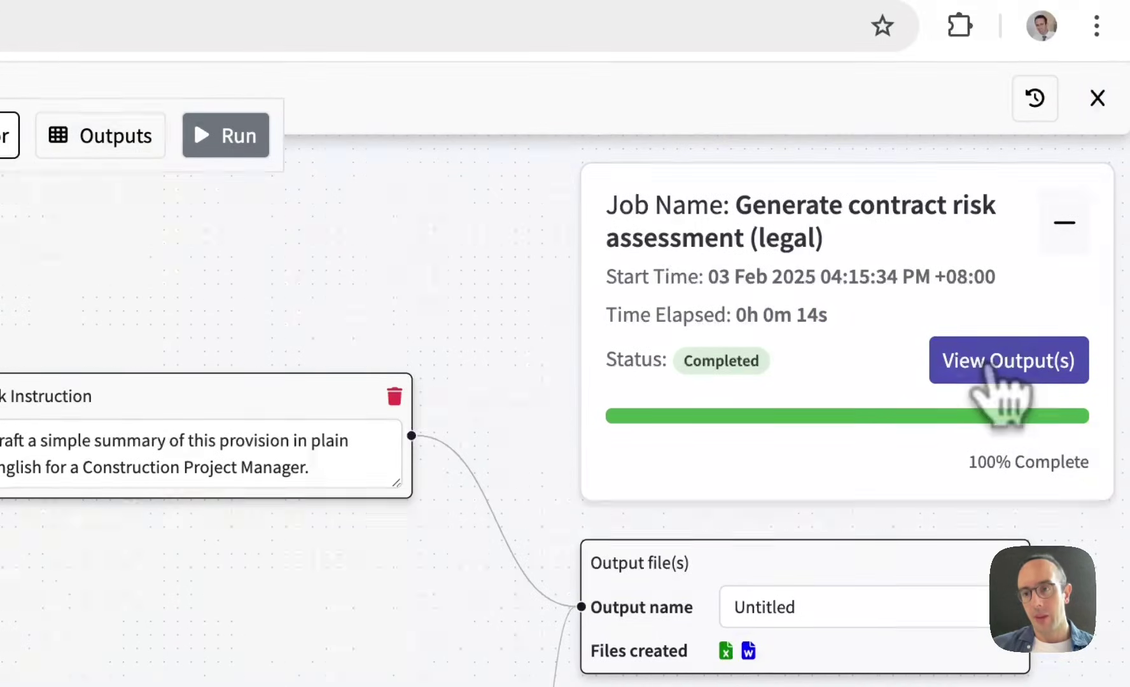
{"action": "left_click", "coordinate": [990, 365]}
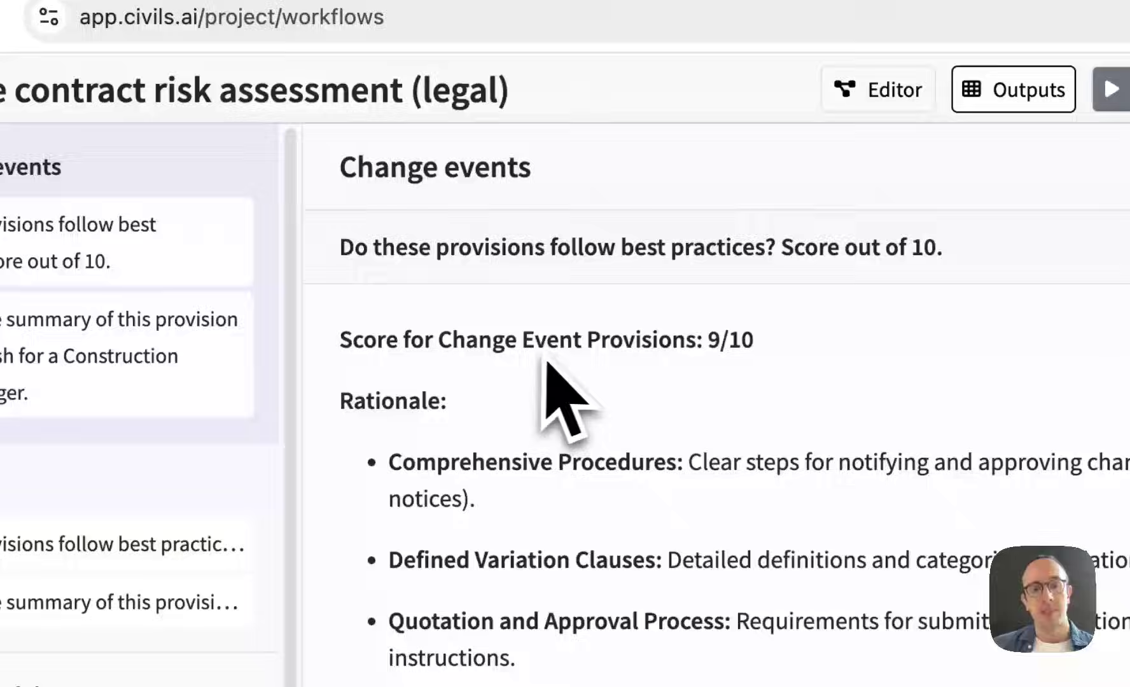
Scroll the Change events results (9/10) down to the cited Particular Conditions clauses 33.5–33.10.
{"action": "scroll", "coordinate": [585, 391], "scroll_direction": "down", "scroll_amount": 3}
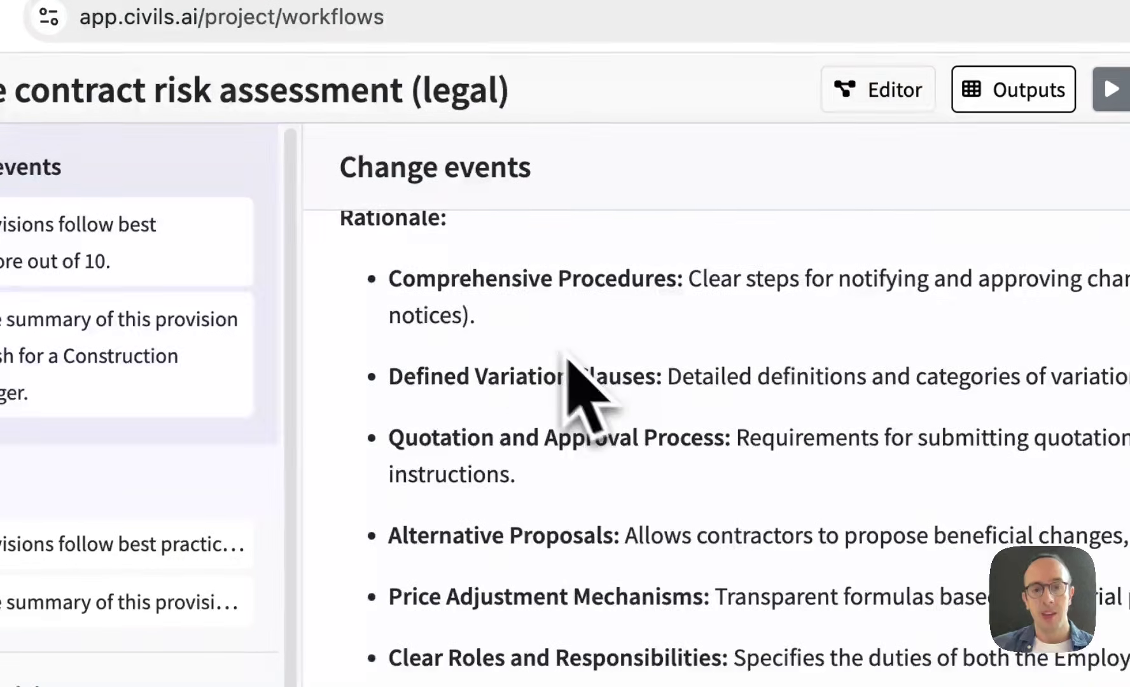
{"action": "scroll", "coordinate": [554, 395], "scroll_direction": "up", "scroll_amount": 3}
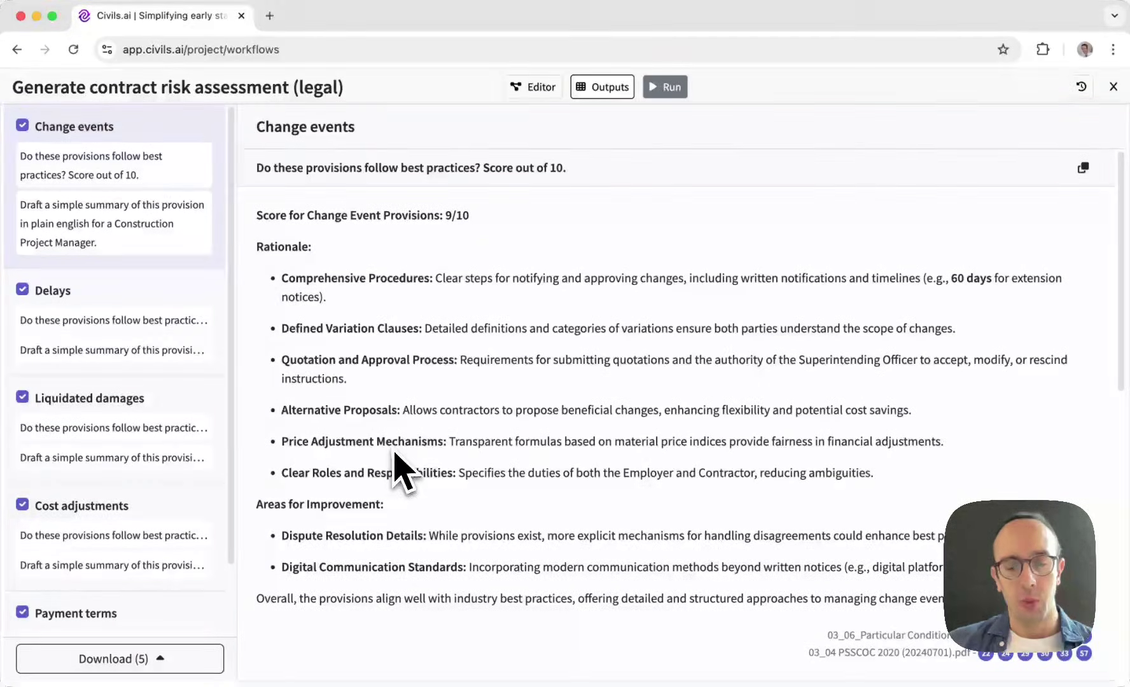
{"action": "scroll", "coordinate": [373, 435], "scroll_direction": "down", "scroll_amount": 3}
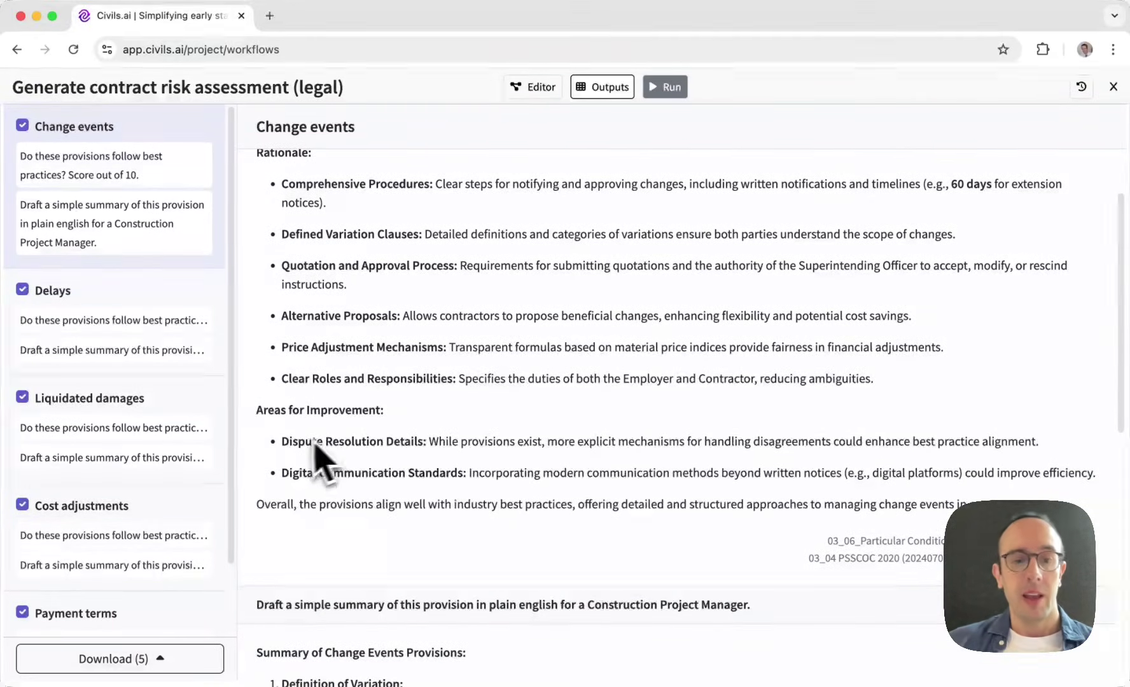
{"action": "scroll", "coordinate": [305, 439], "scroll_direction": "down", "scroll_amount": 3}
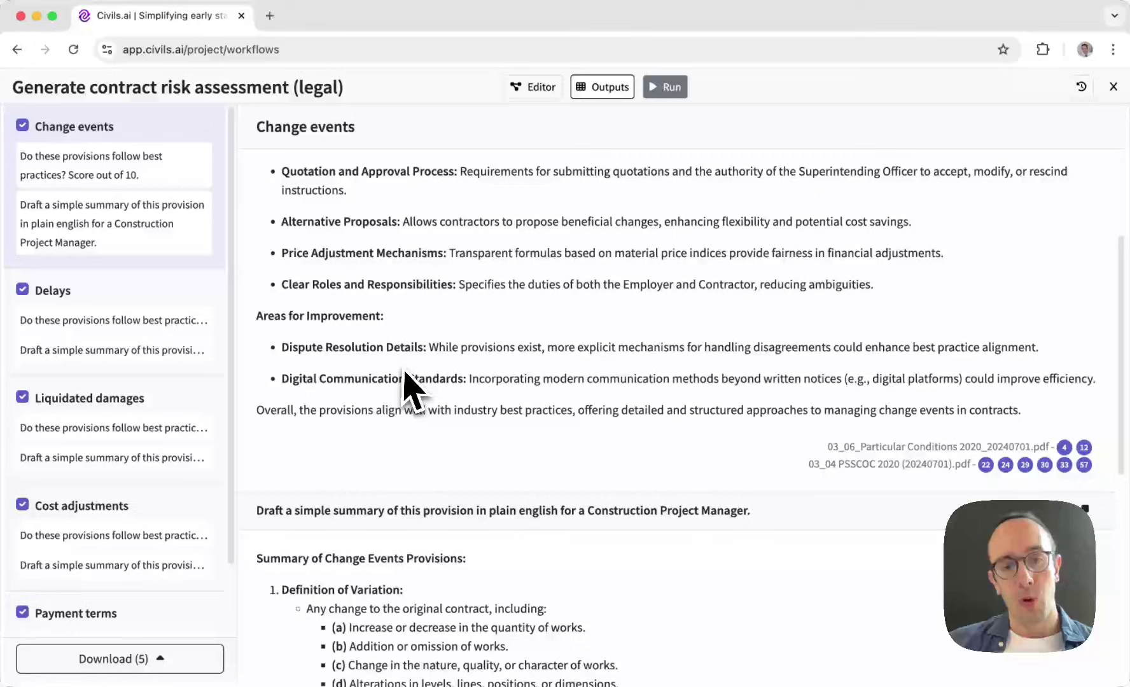
{"action": "scroll", "coordinate": [410, 388], "scroll_direction": "down", "scroll_amount": 3}
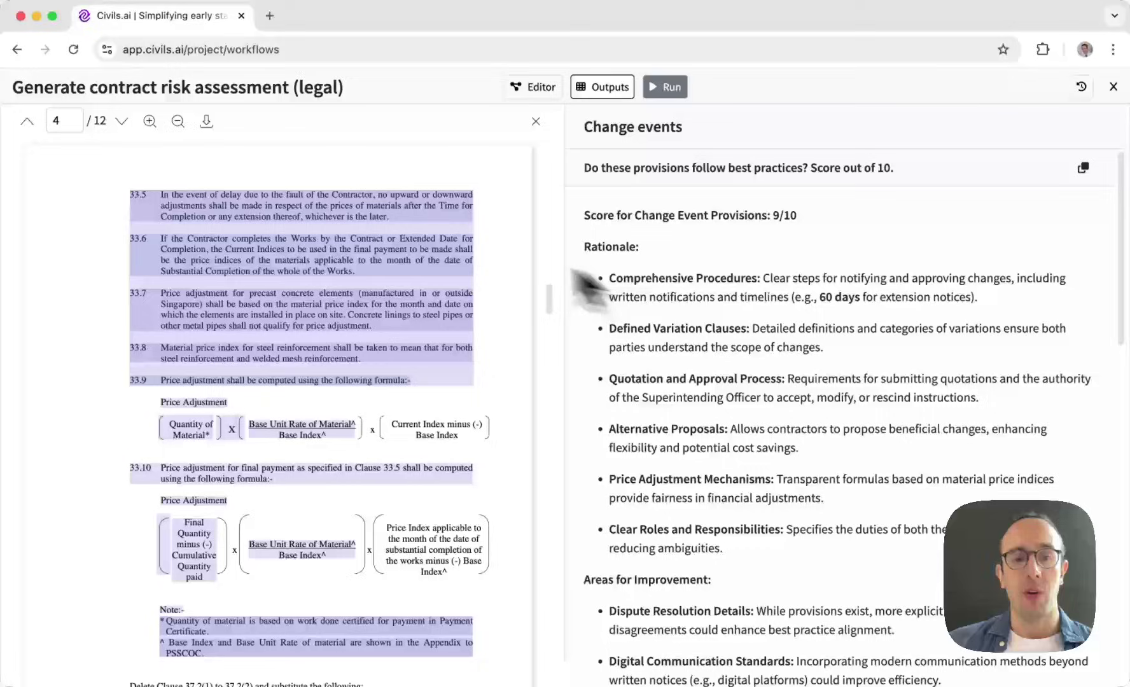
Scroll the cited Particular Conditions PDF to page 12, then close the source viewer.
{"action": "scroll", "coordinate": [308, 270], "scroll_direction": "down", "scroll_amount": 3}
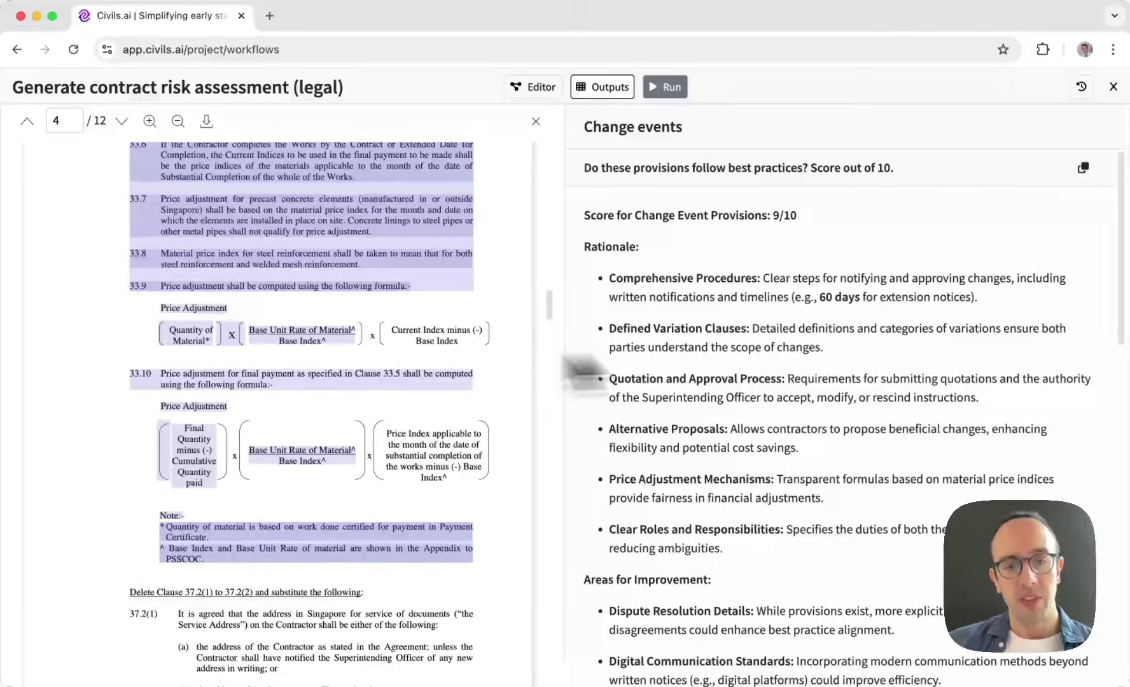
{"action": "scroll", "coordinate": [859, 334], "scroll_direction": "down", "scroll_amount": 10}
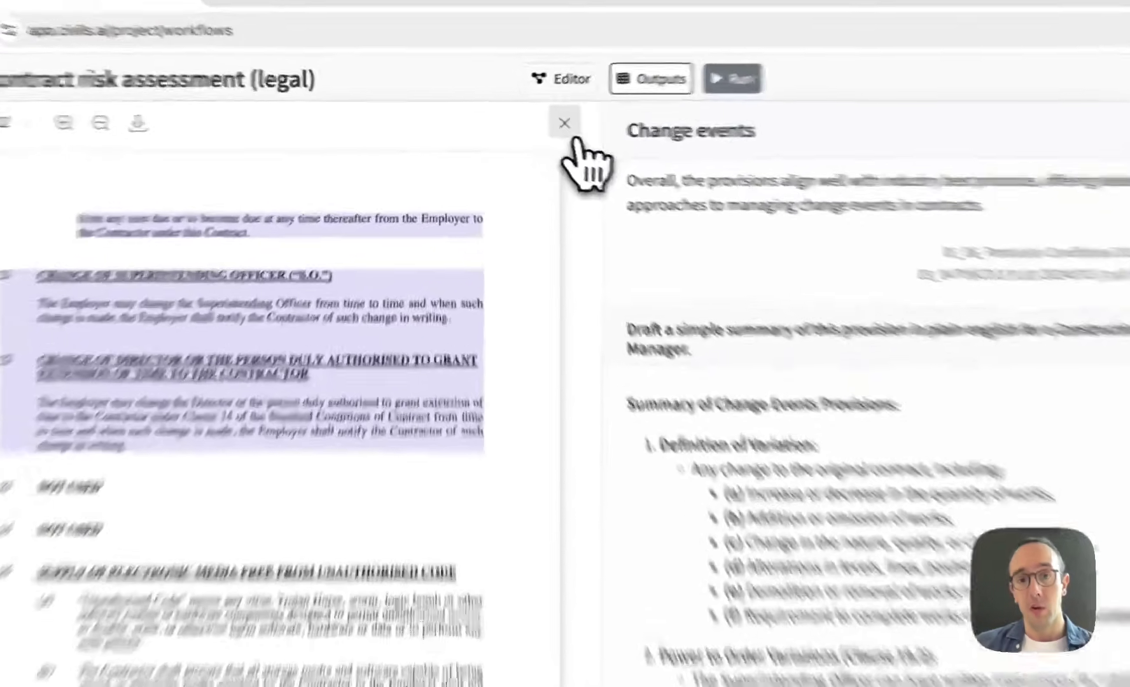
{"action": "left_click", "coordinate": [536, 121]}
Scroll through the Change events output, then switch to the Delays results rated 9/10.
{"action": "scroll", "coordinate": [523, 345], "scroll_direction": "down", "scroll_amount": 3}
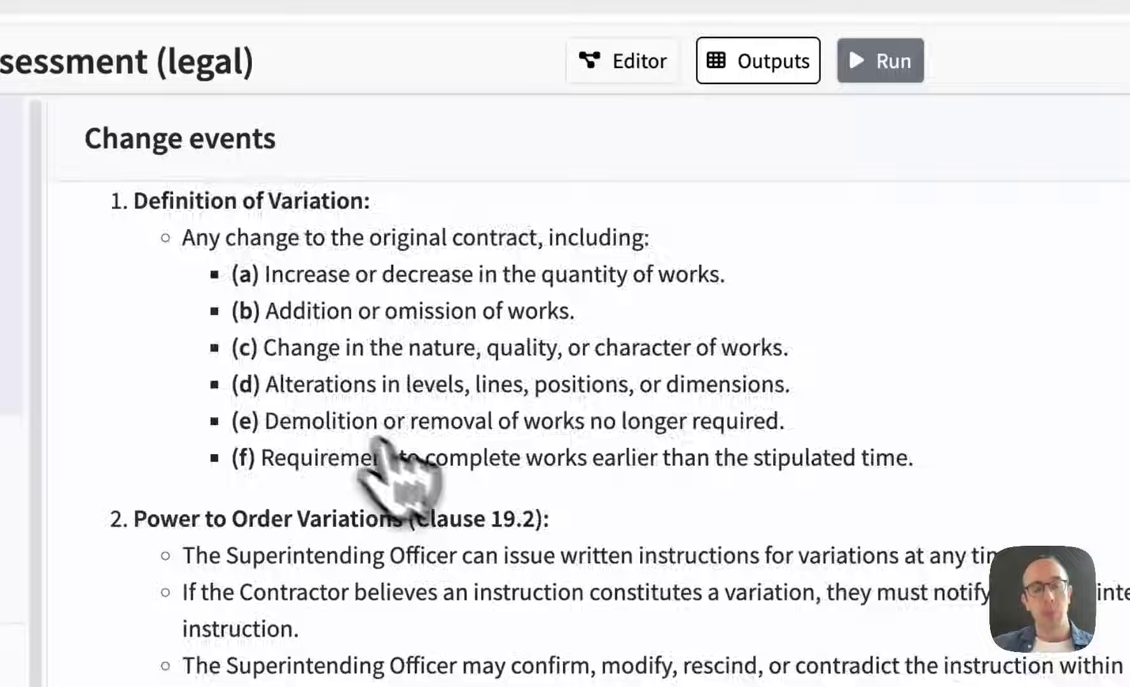
{"action": "scroll", "coordinate": [382, 445], "scroll_direction": "up", "scroll_amount": 3}
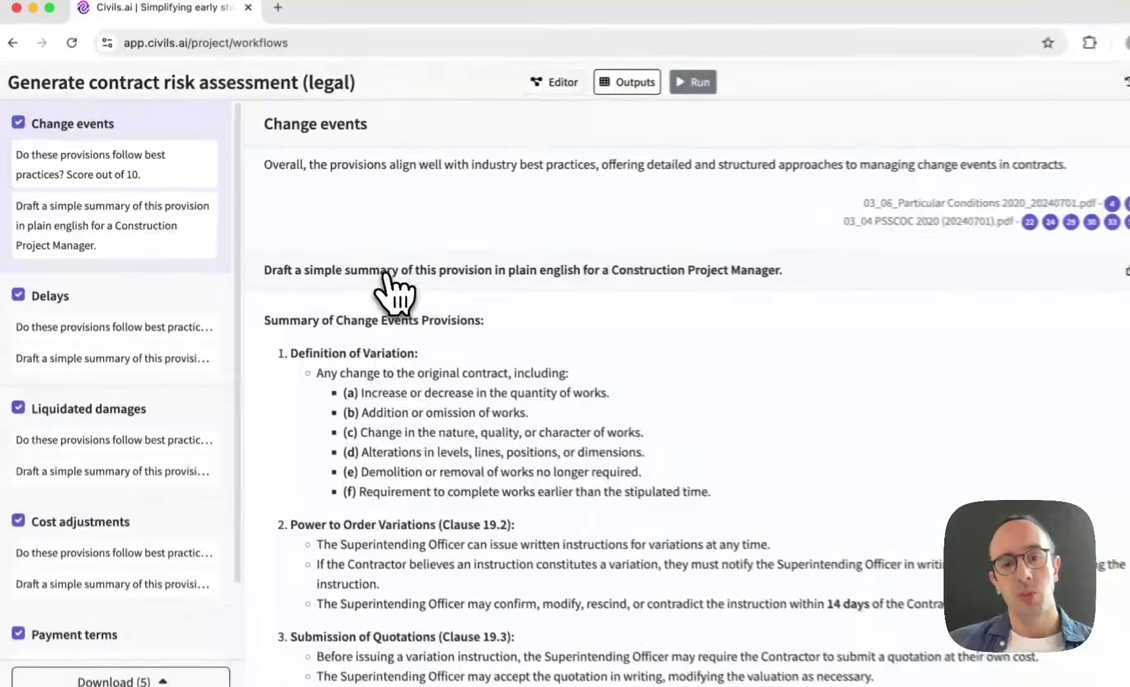
{"action": "scroll", "coordinate": [623, 293], "scroll_direction": "down", "scroll_amount": 2}
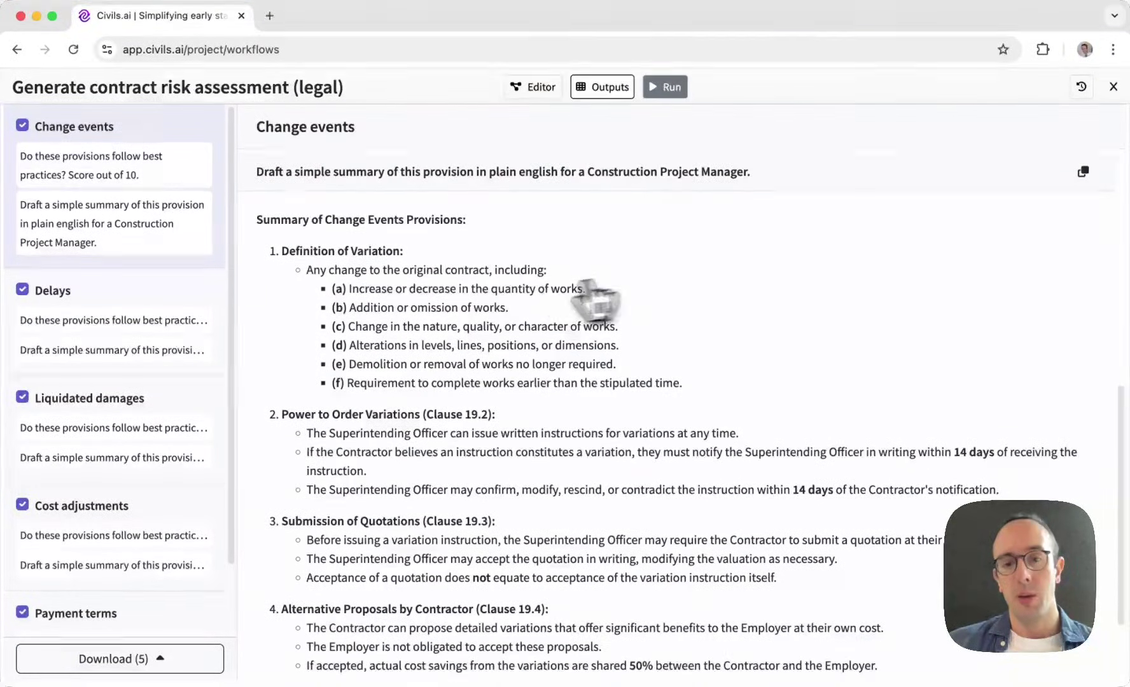
{"action": "scroll", "coordinate": [445, 385], "scroll_direction": "down", "scroll_amount": 3}
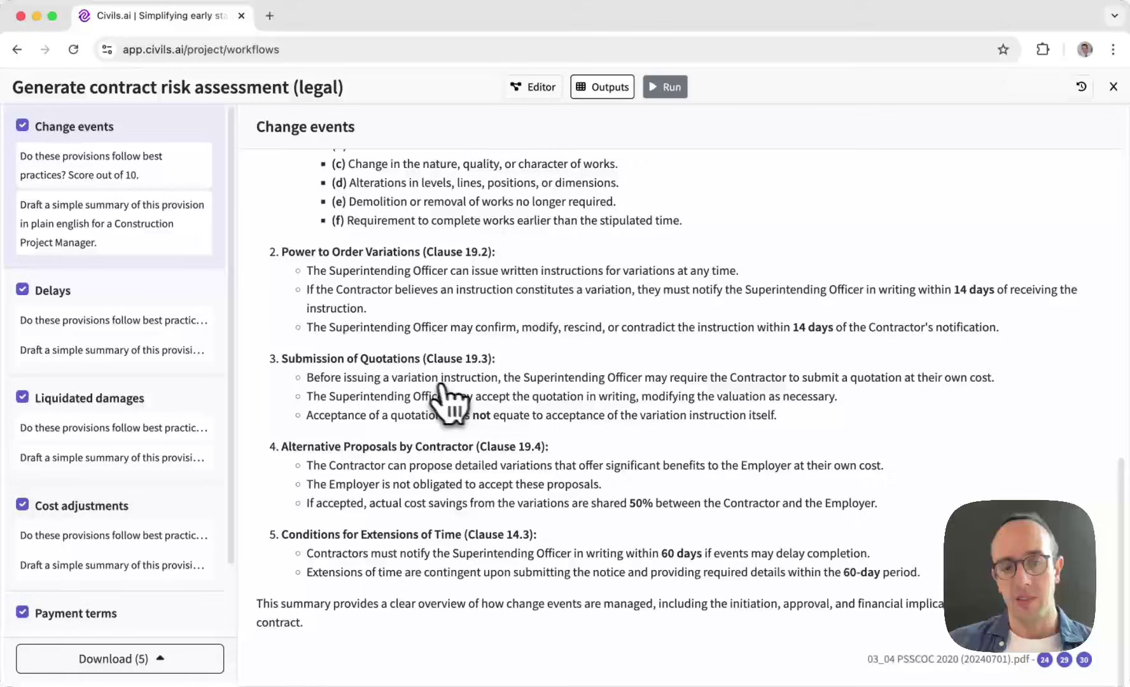
{"action": "left_click", "coordinate": [121, 322]}
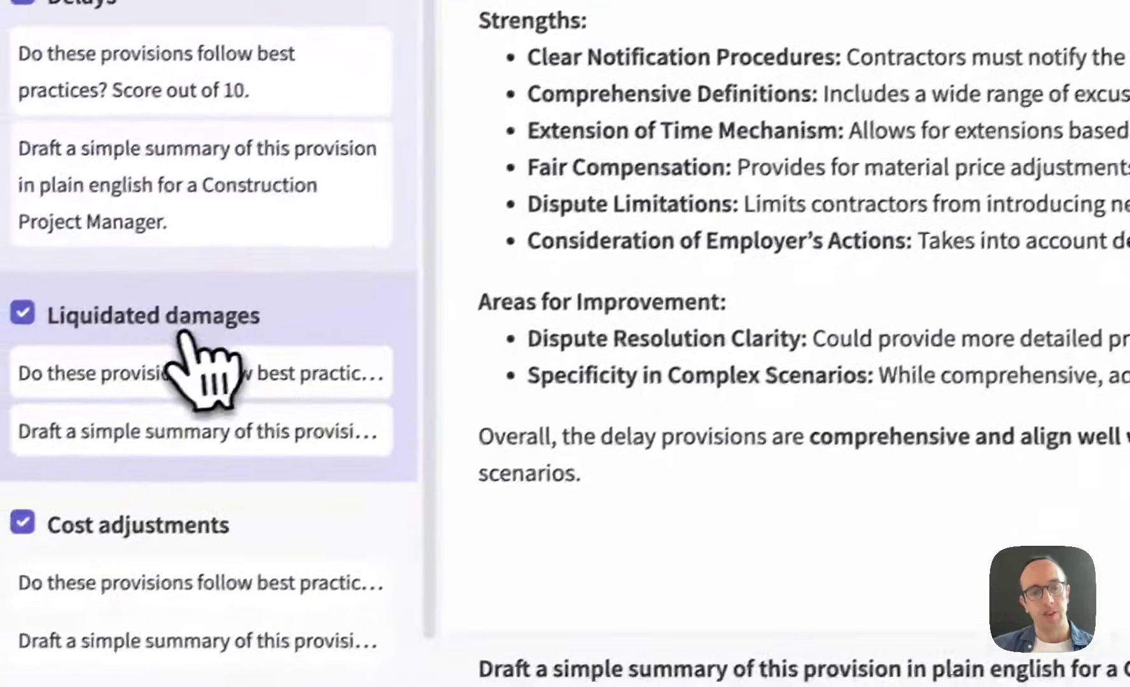
Step through Liquidated damages, Cost adjustments (8.5/10) and Payment terms (8/10) results.
{"action": "left_click", "coordinate": [216, 568]}
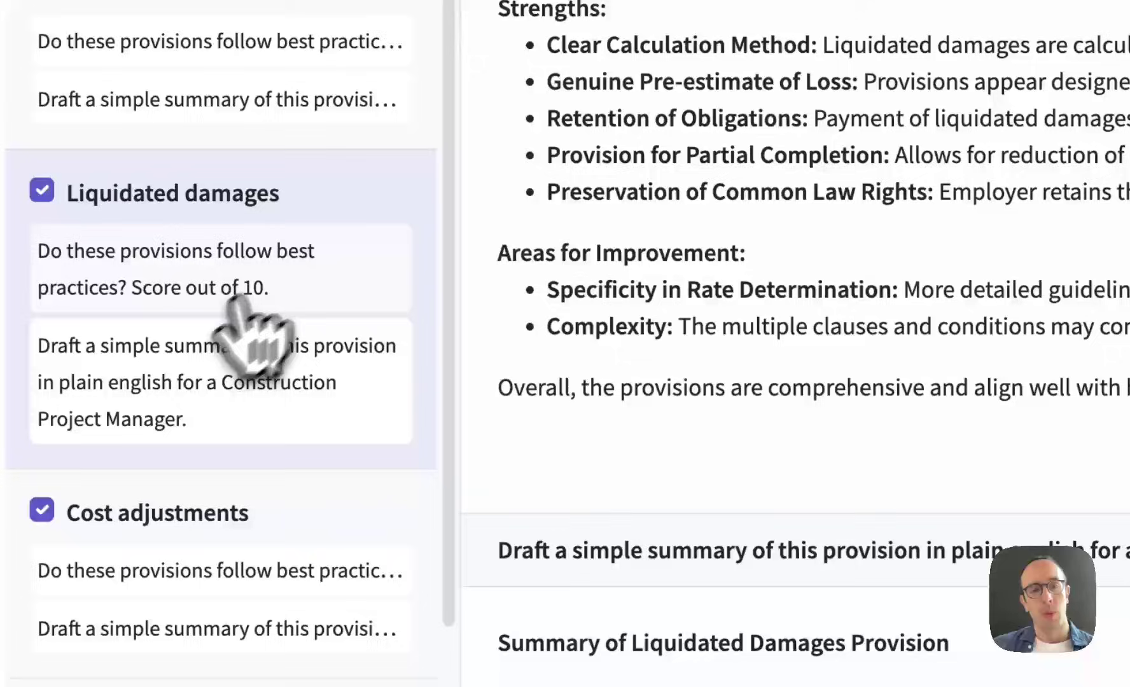
{"action": "scroll", "coordinate": [280, 229], "scroll_direction": "down", "scroll_amount": 2}
{"action": "left_click", "coordinate": [203, 315]}
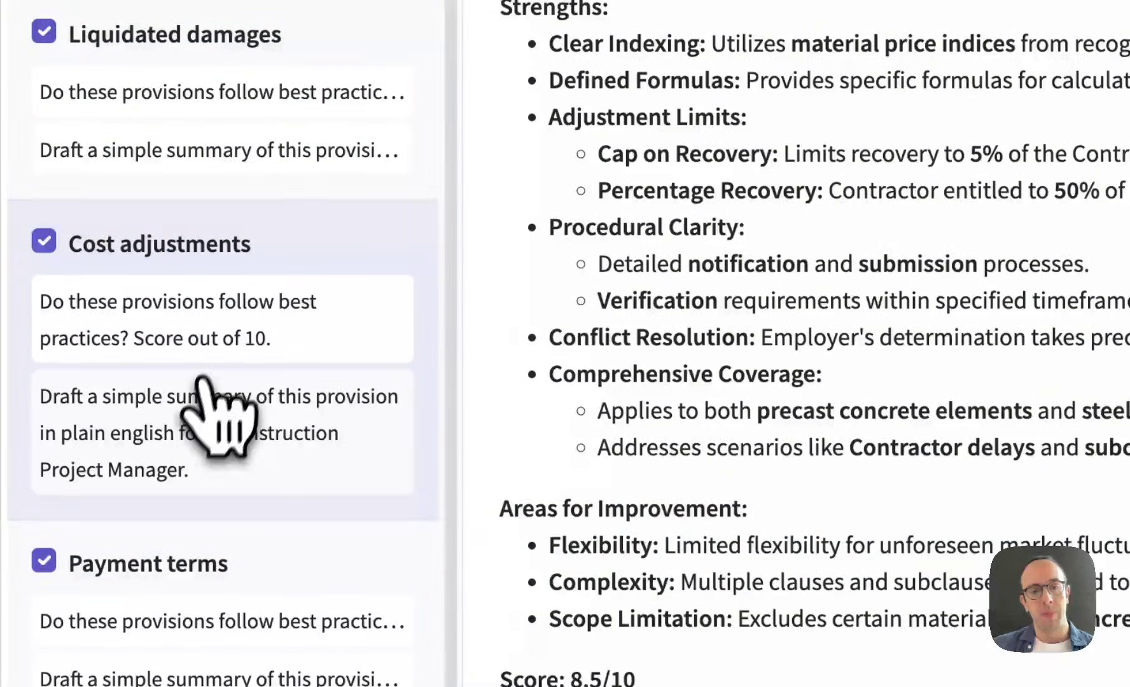
{"action": "left_click", "coordinate": [285, 604]}
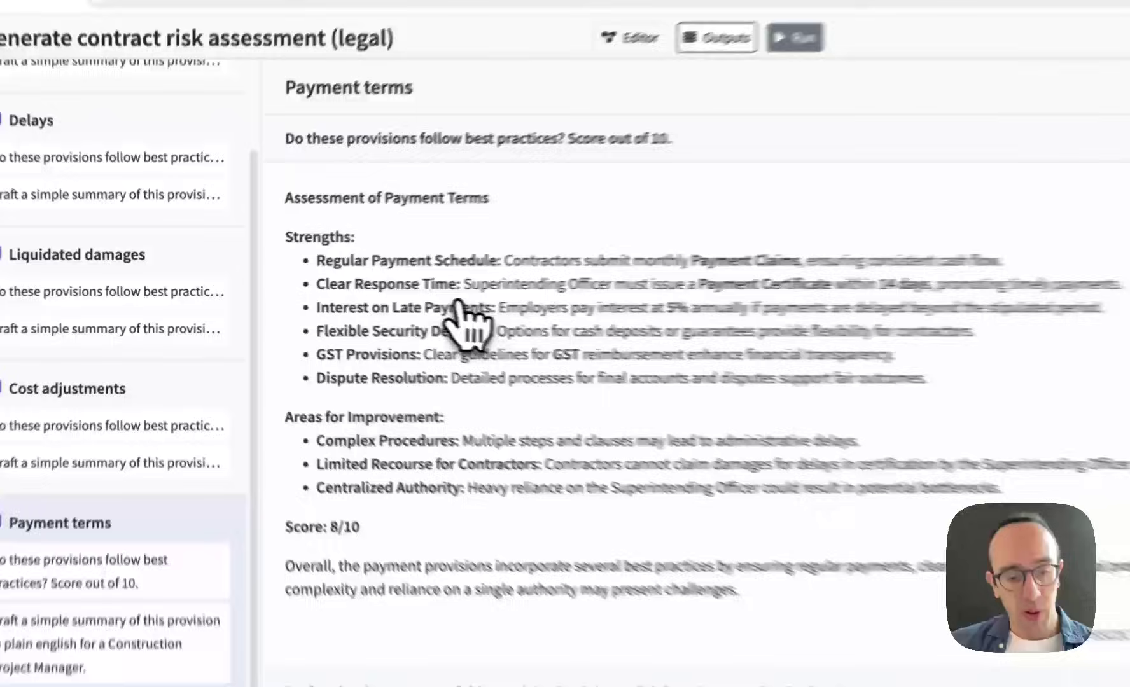
{"action": "scroll", "coordinate": [159, 407], "scroll_direction": "up", "scroll_amount": 2}
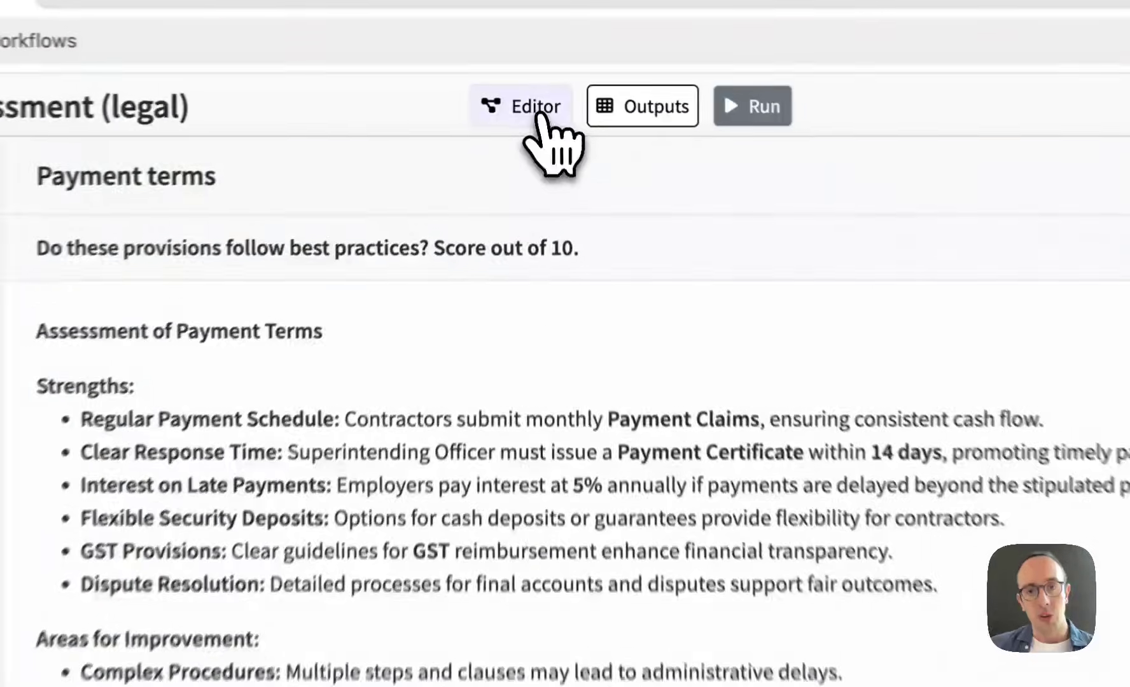
In the workflow editor, reposition the best-practices and summary task nodes on the graph.
{"action": "left_click", "coordinate": [537, 89]}
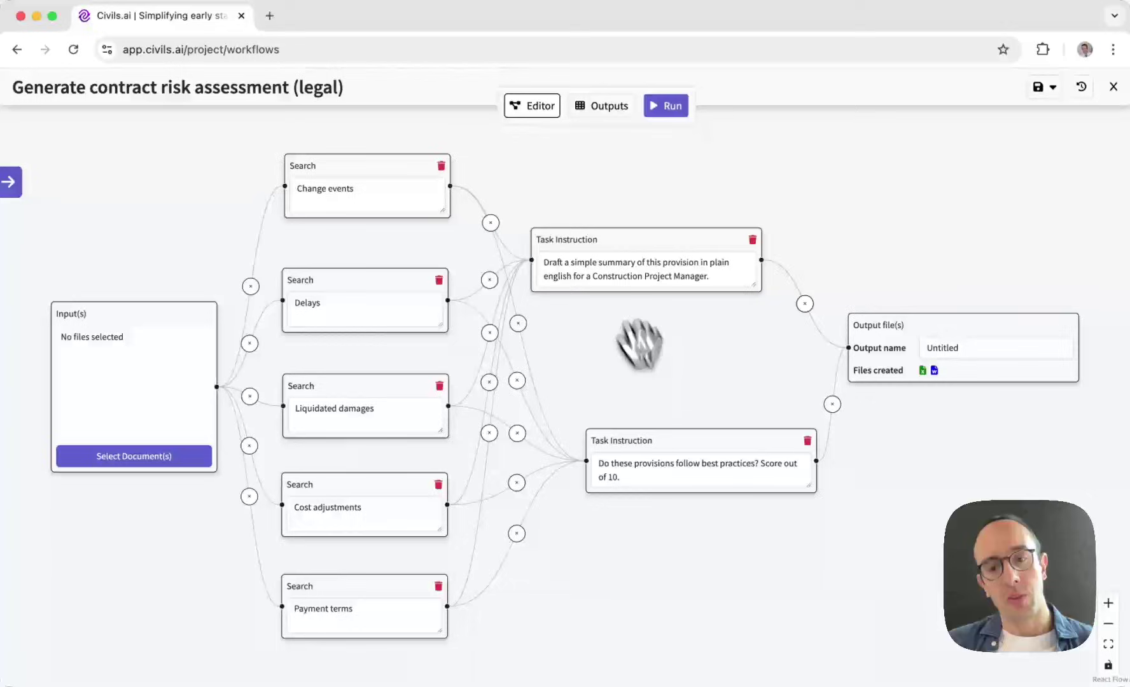
{"action": "left_click_drag", "start_coordinate": [679, 439], "coordinate": [632, 162]}
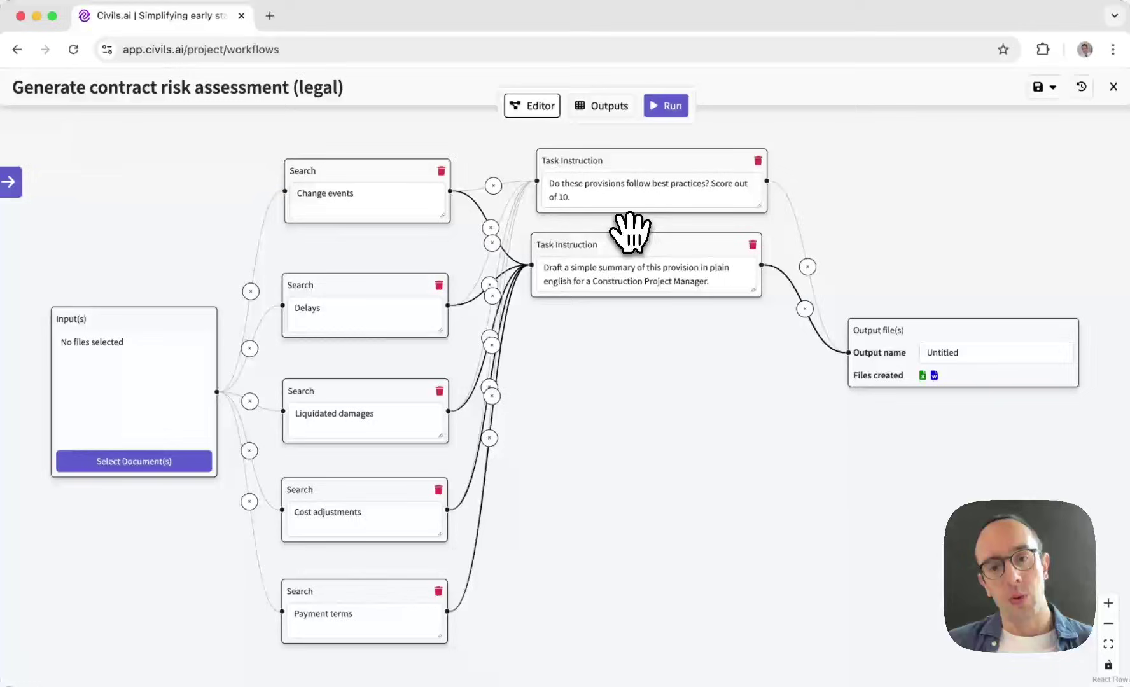
{"action": "left_click_drag", "start_coordinate": [630, 234], "coordinate": [663, 400]}
{"action": "left_click_drag", "start_coordinate": [645, 168], "coordinate": [636, 299]}
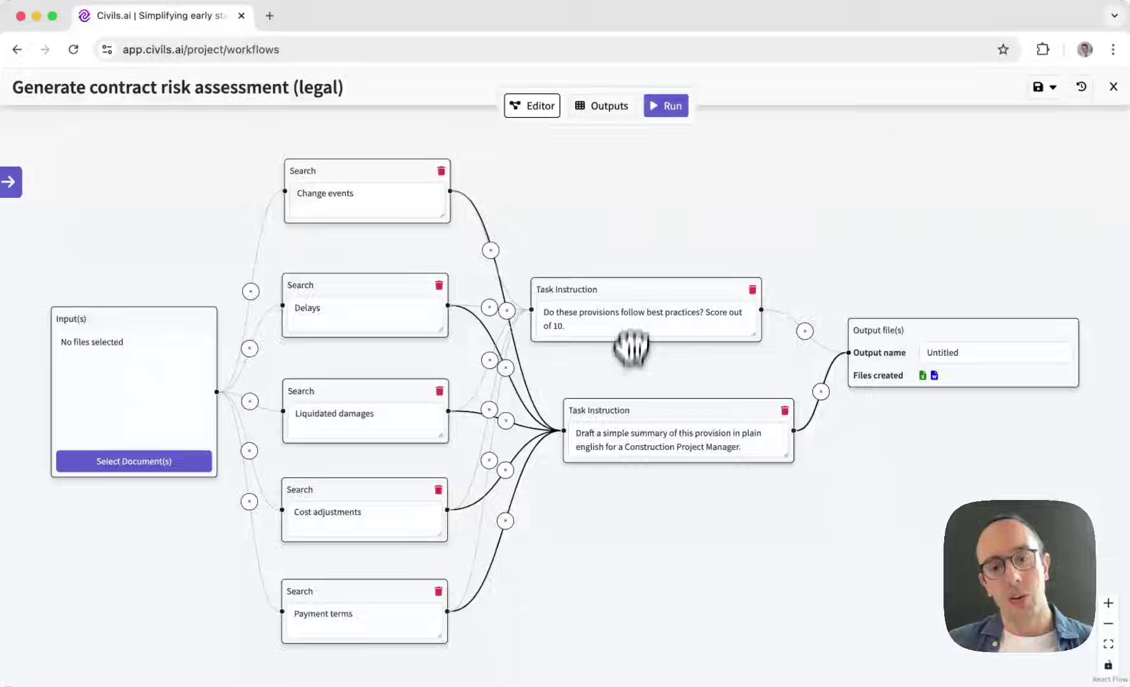
{"action": "left_click_drag", "start_coordinate": [631, 346], "coordinate": [630, 344]}
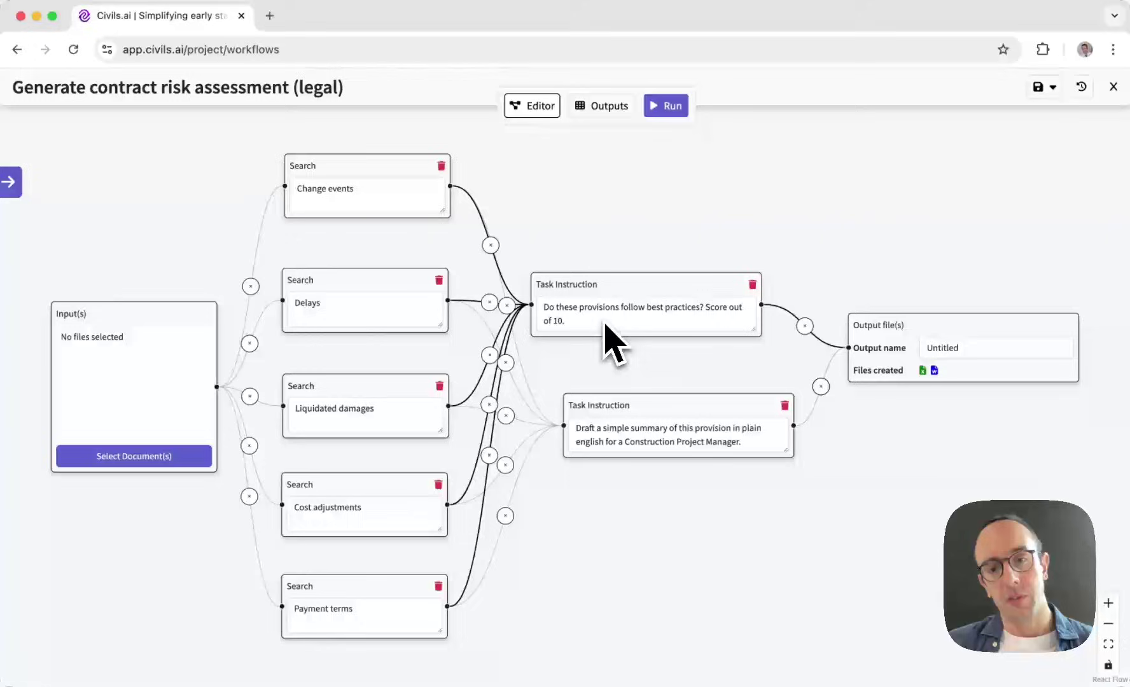
{"action": "left_click_drag", "start_coordinate": [635, 401], "coordinate": [605, 189]}
{"action": "left_click_drag", "start_coordinate": [616, 280], "coordinate": [637, 381]}
Move the Delays search node above, then back below Change events, and return to Outputs.
{"action": "mouse_move", "coordinate": [353, 267]}
{"action": "left_mouse_down"}
{"action": "mouse_move", "coordinate": [346, 101]}
{"action": "mouse_move", "coordinate": [345, 249]}
{"action": "left_mouse_up"}
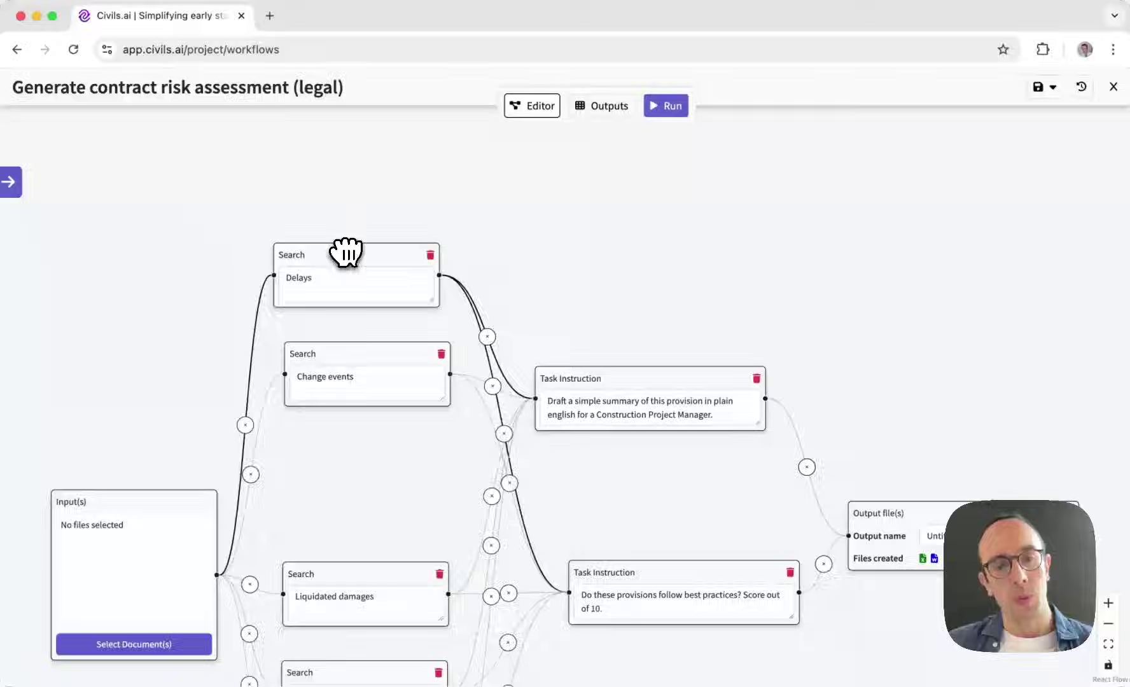
{"action": "scroll", "coordinate": [342, 277], "scroll_direction": "down", "scroll_amount": 2}
{"action": "left_click_drag", "start_coordinate": [351, 159], "coordinate": [356, 337]}
{"action": "left_click", "coordinate": [584, 105]}
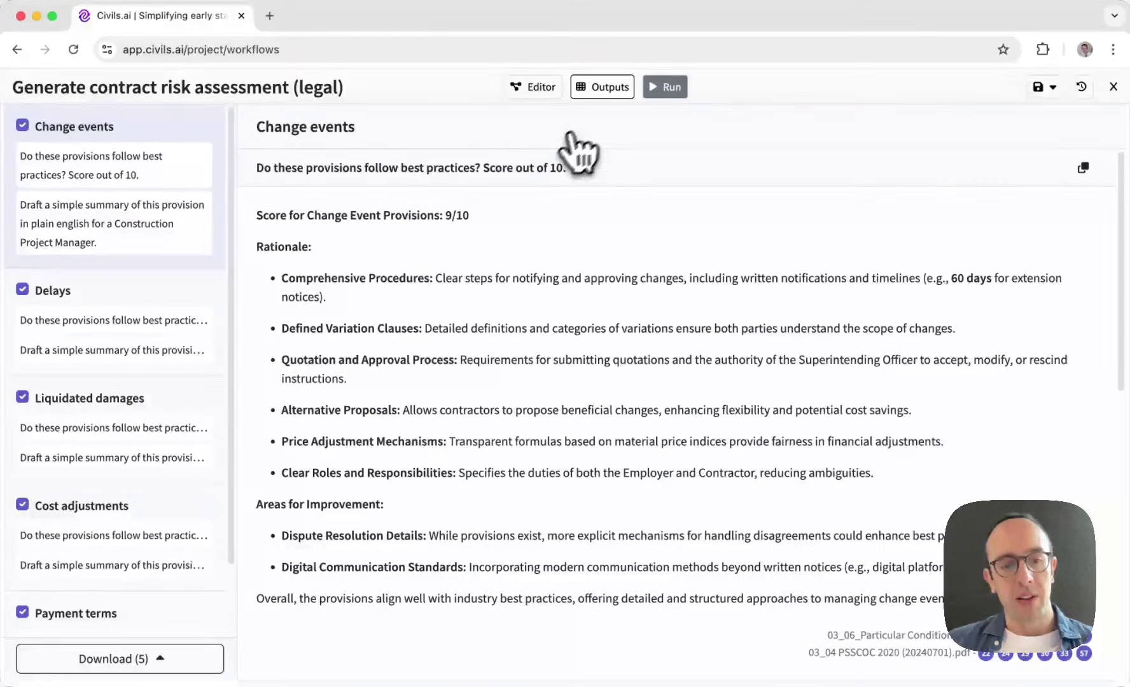
Download the contract risk assessment results as a Word document.
{"action": "left_click", "coordinate": [147, 646]}
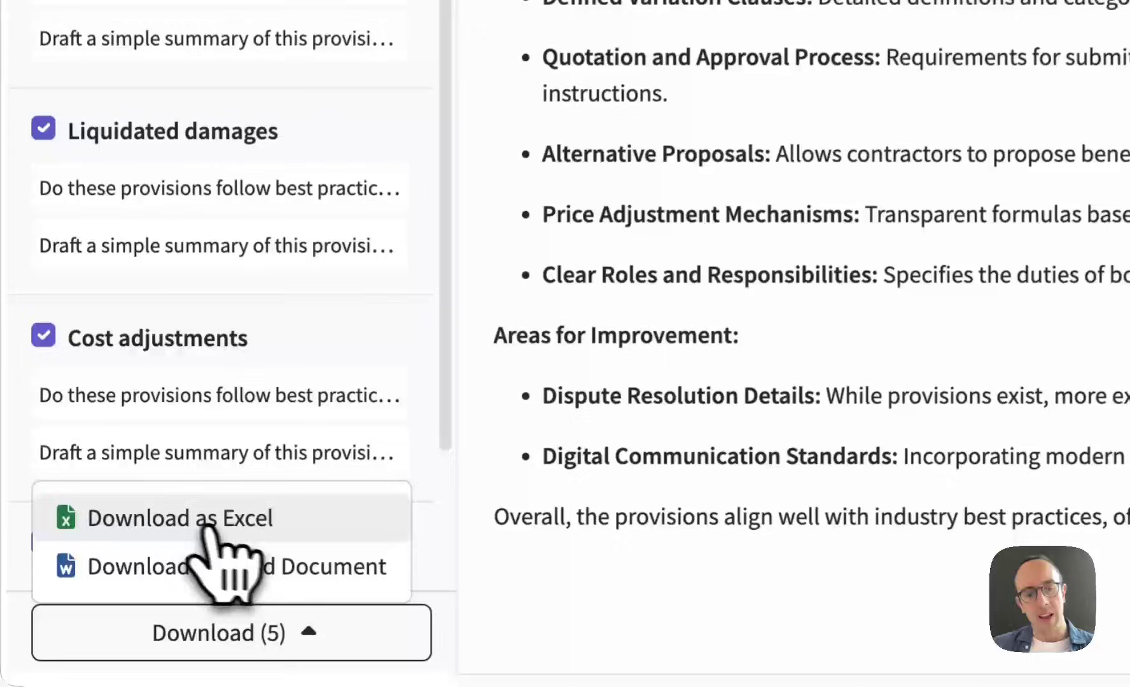
{"action": "left_click", "coordinate": [236, 562]}
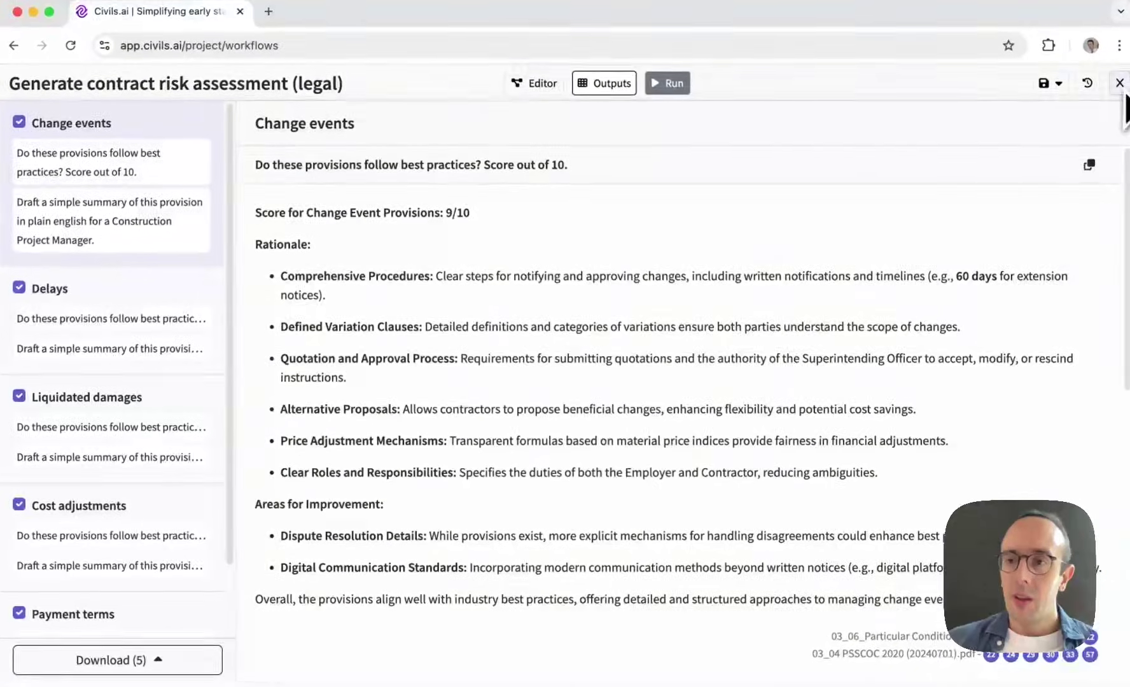
{"action": "left_click", "coordinate": [153, 658]}
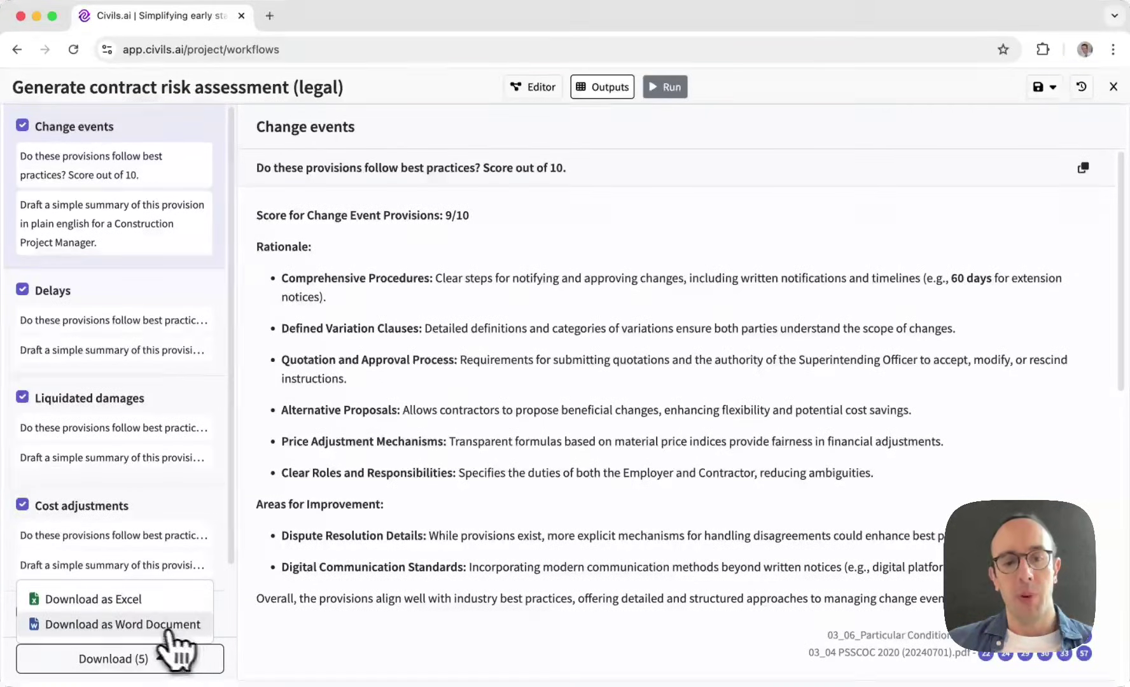
{"action": "left_click", "coordinate": [127, 625]}
{"action": "left_click", "coordinate": [147, 659]}
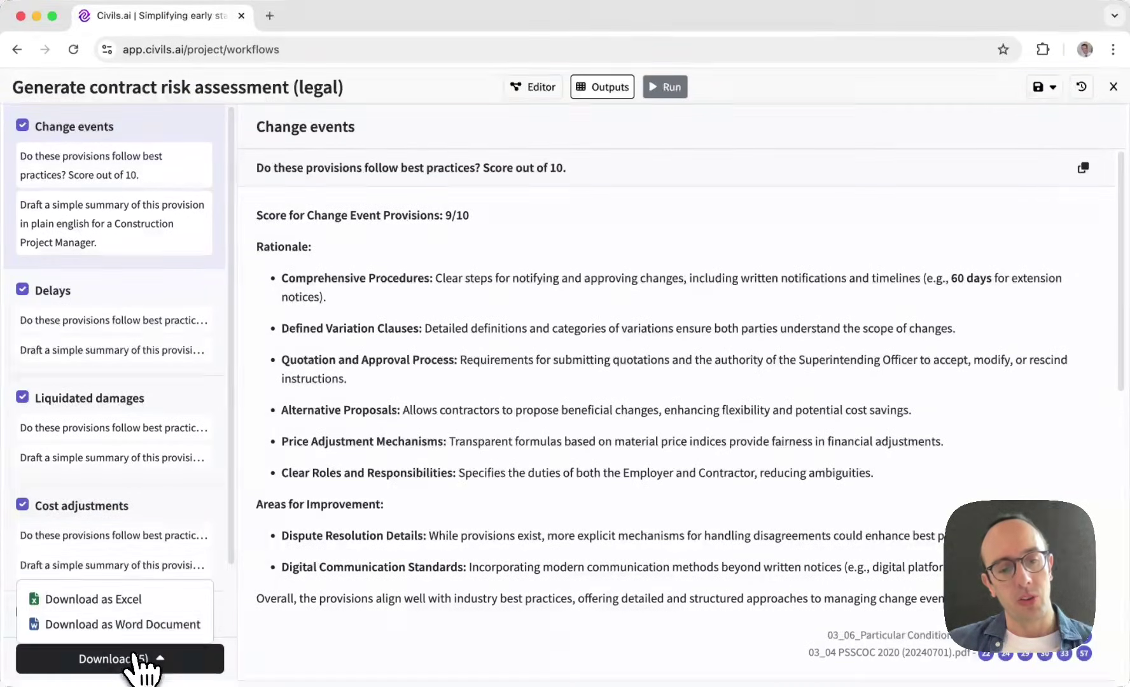
{"action": "left_click", "coordinate": [143, 625]}
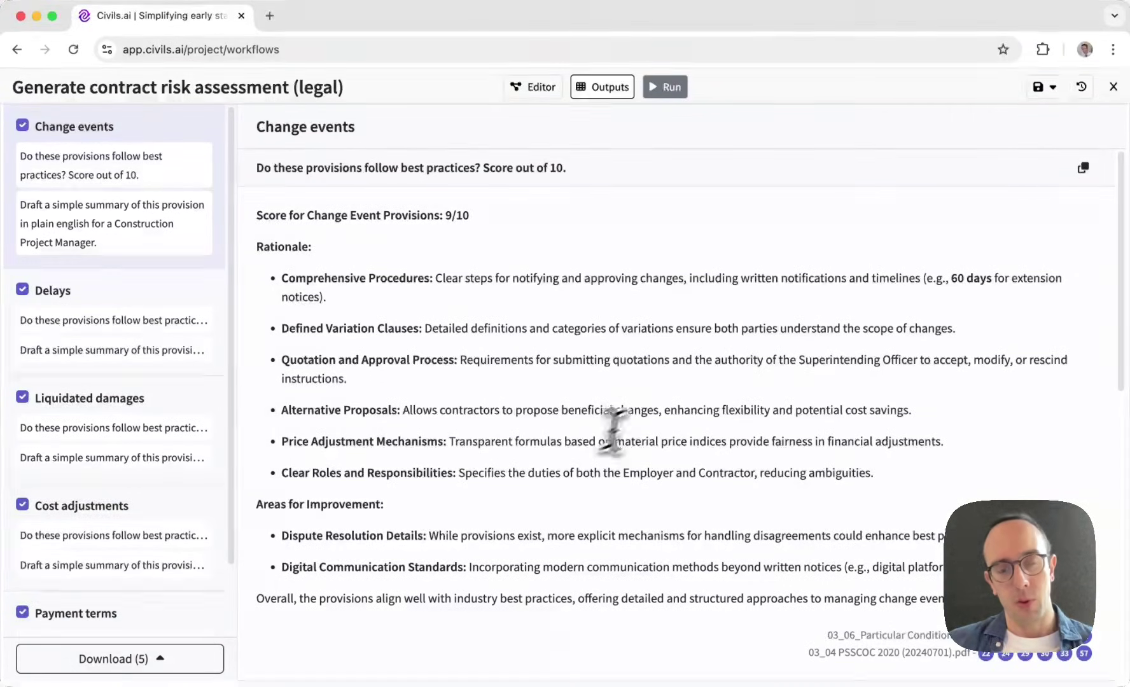
Close the current workflow and open the Basic custom search template from the Custom category.
{"action": "left_click", "coordinate": [1110, 88]}
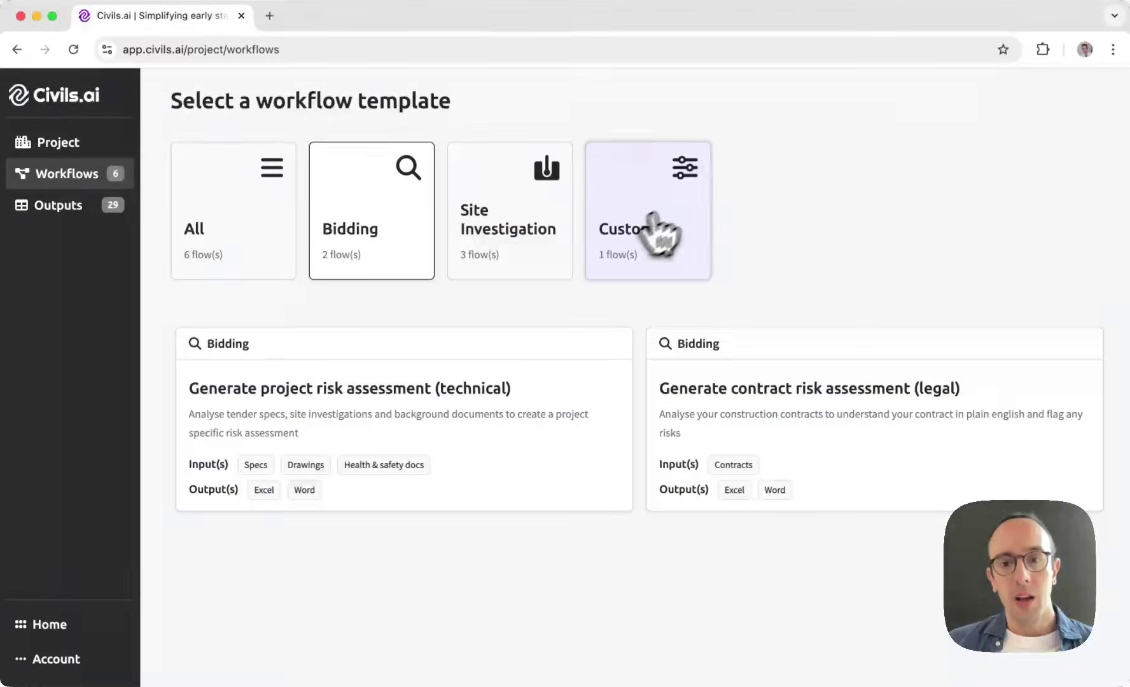
{"action": "left_click", "coordinate": [666, 207]}
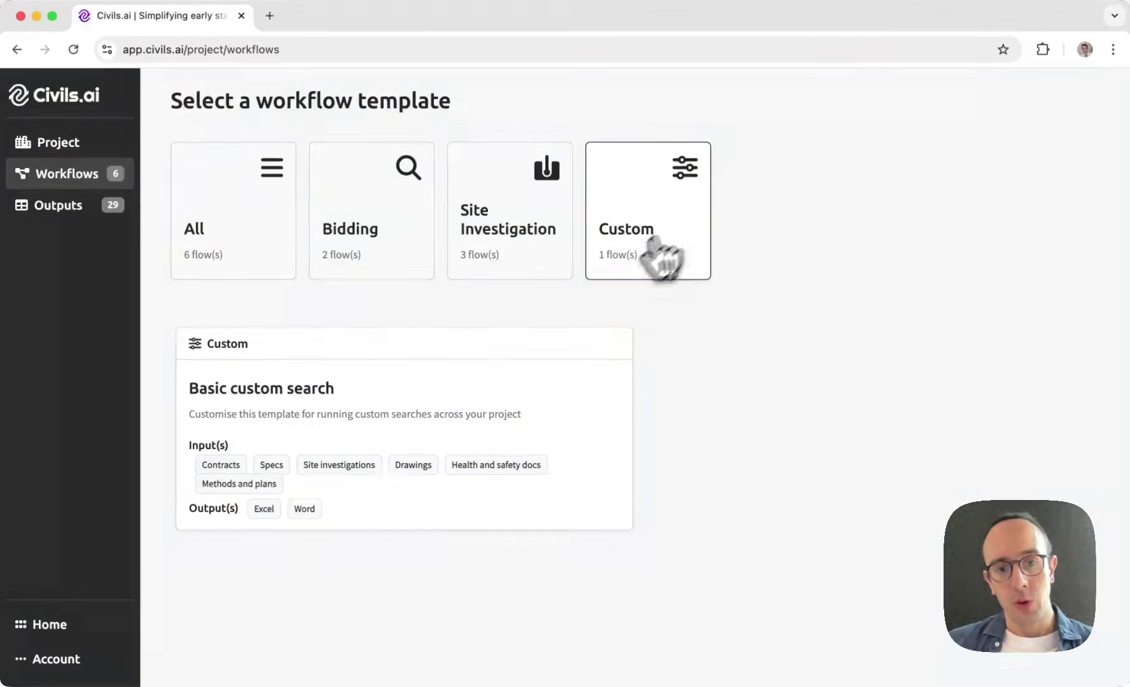
{"action": "left_click", "coordinate": [355, 427]}
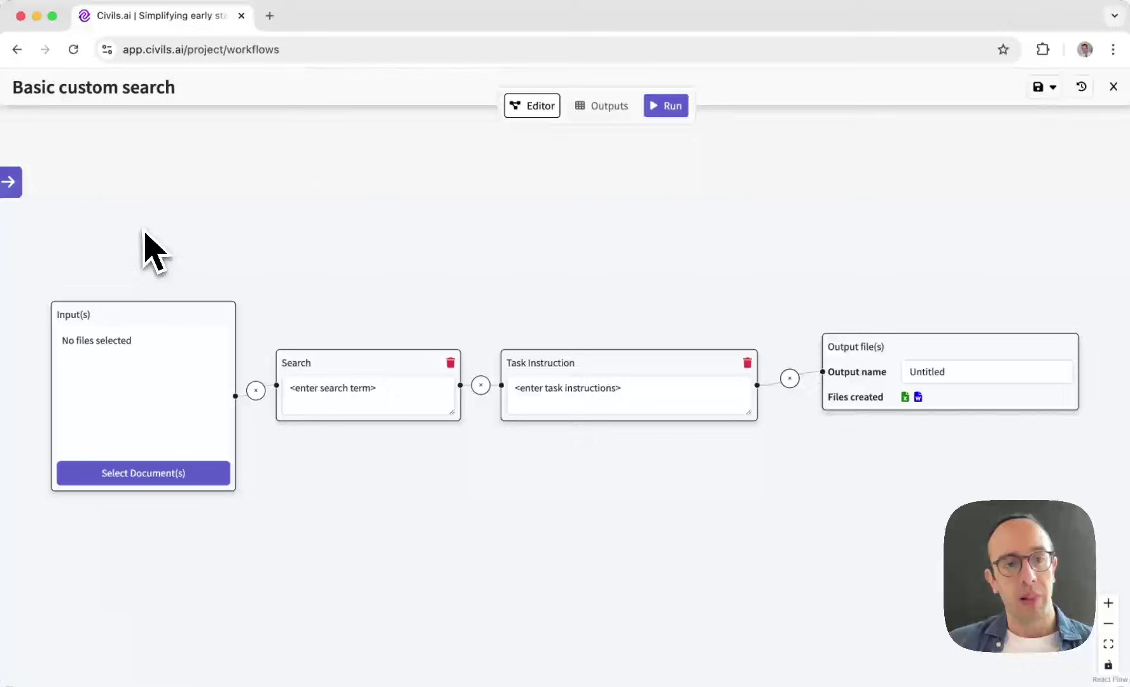
Add an extra Search and Task Instruction branch, then delete those extra nodes.
{"action": "left_click_drag", "start_coordinate": [235, 395], "coordinate": [286, 484]}
{"action": "left_click", "coordinate": [328, 563]}
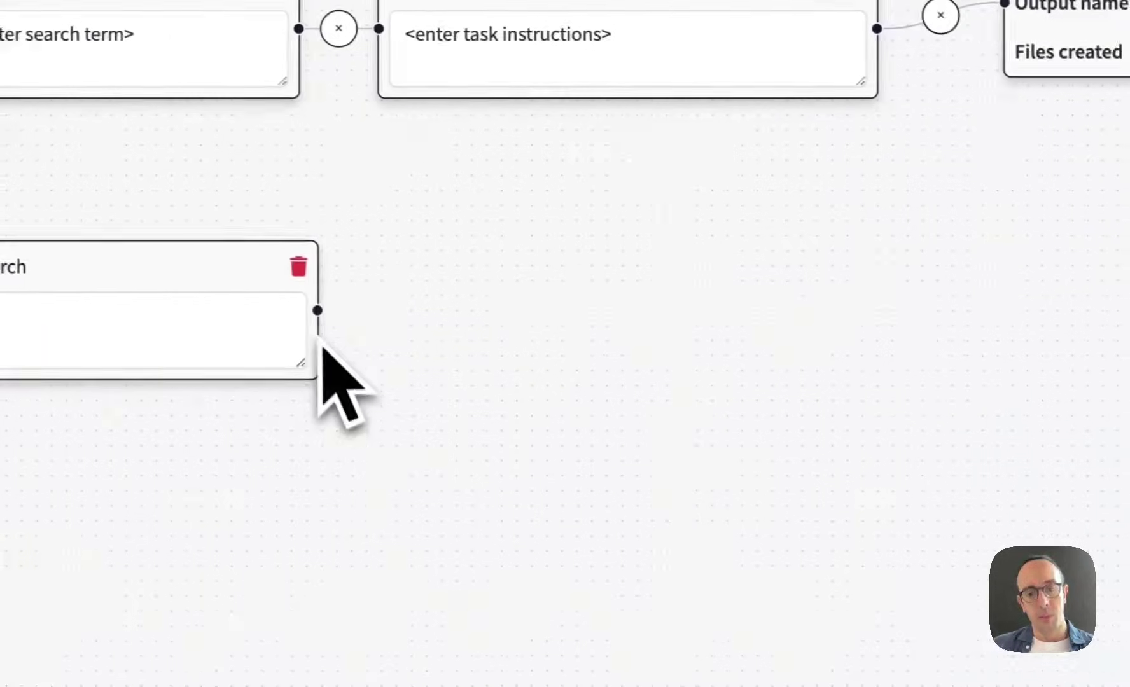
{"action": "left_click_drag", "start_coordinate": [730, 438], "coordinate": [830, 439]}
{"action": "left_click_drag", "start_coordinate": [400, 310], "coordinate": [466, 379]}
{"action": "left_click", "coordinate": [589, 472]}
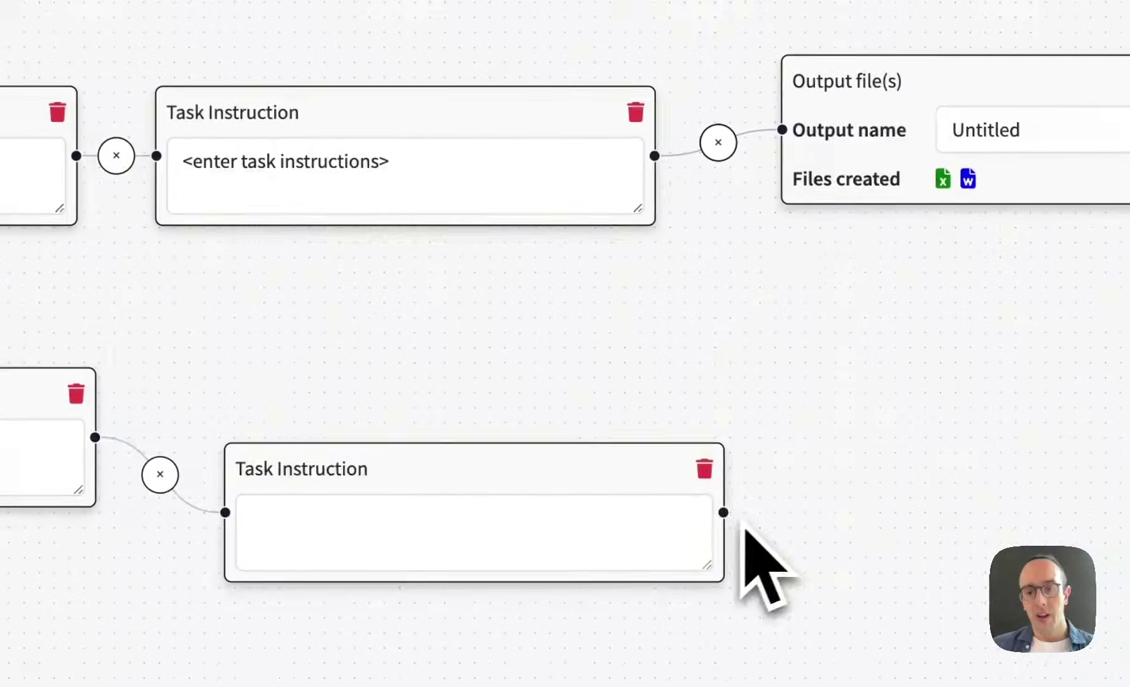
{"action": "left_click_drag", "start_coordinate": [723, 512], "coordinate": [782, 129]}
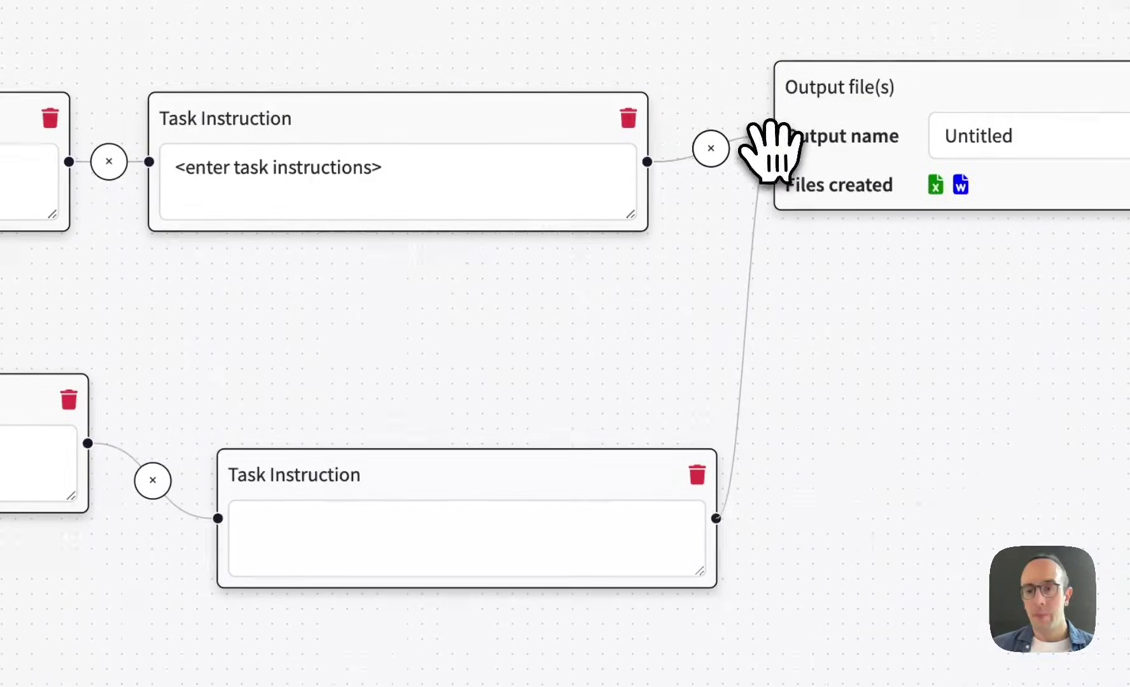
{"action": "left_click", "coordinate": [696, 469]}
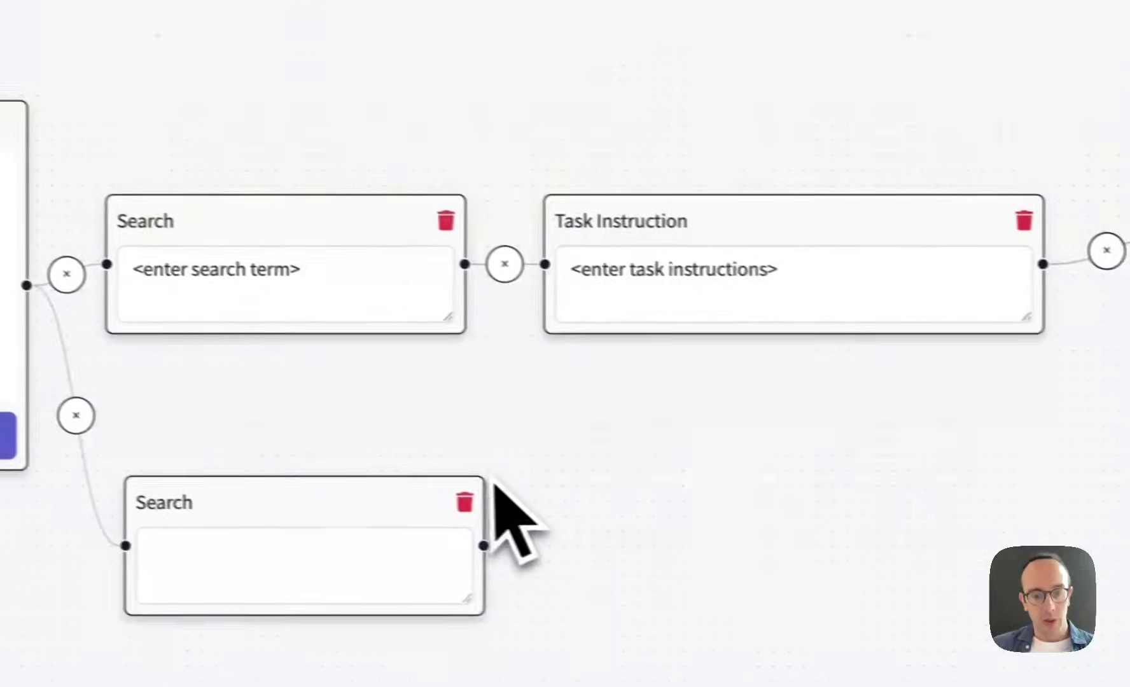
{"action": "left_click", "coordinate": [489, 502]}
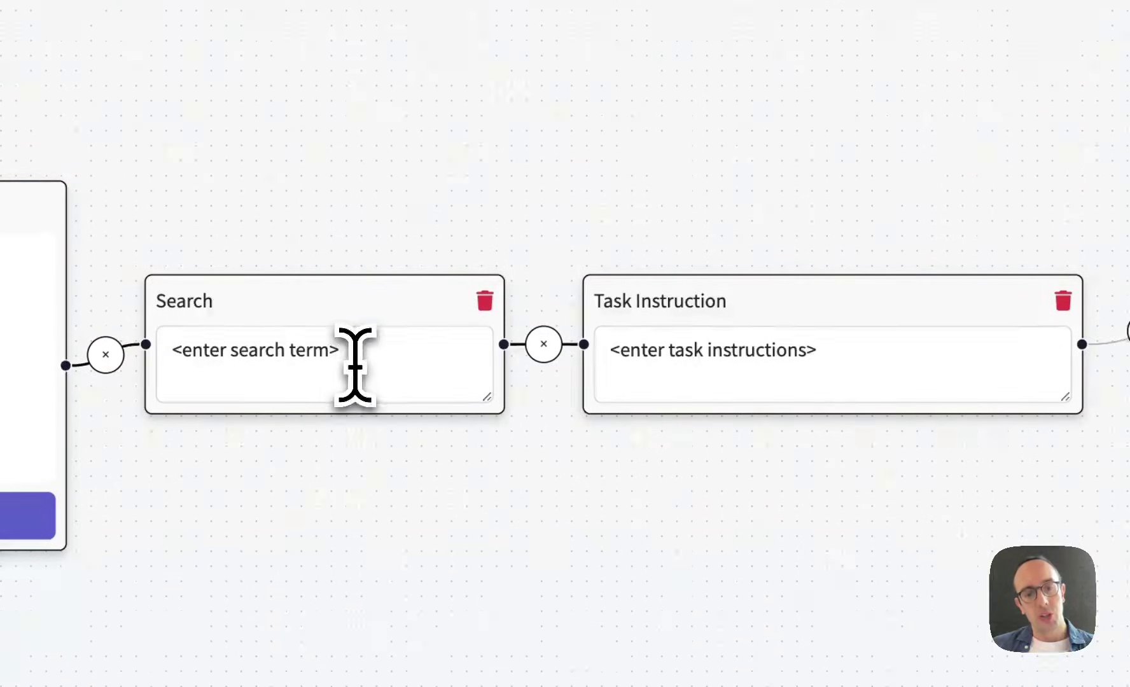
Set the search term to 'project scope' and start rewriting the task instruction.
{"action": "triple_click", "coordinate": [344, 287]}
{"action": "type", "text": "project"}
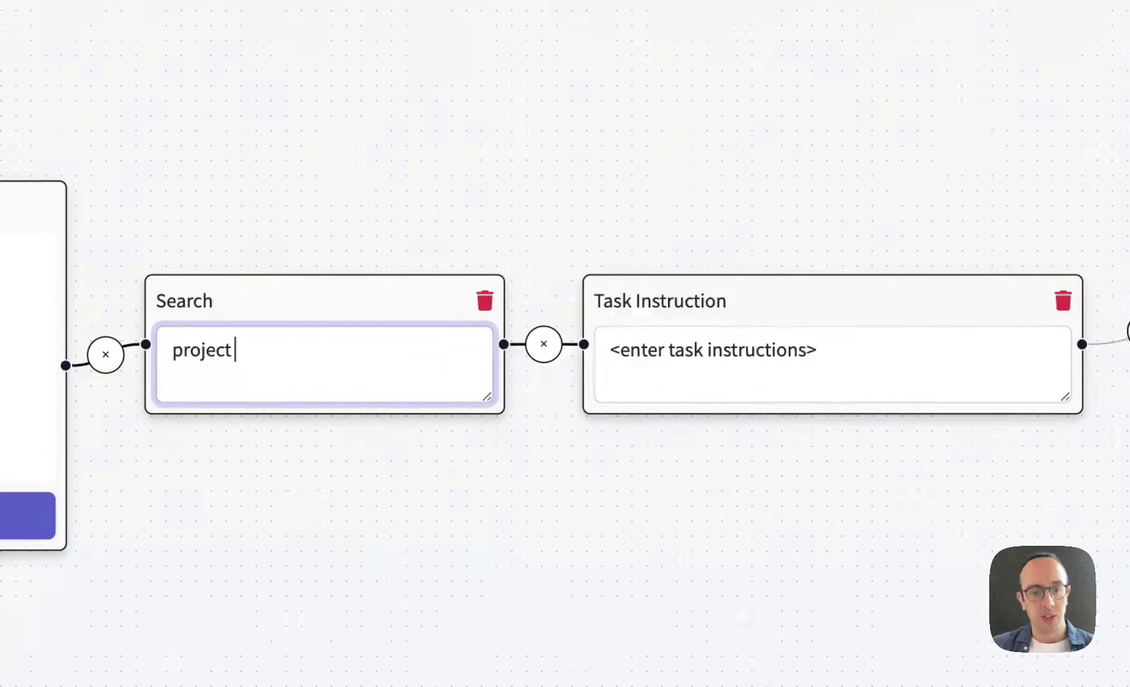
{"action": "type", "text": " scope"}
{"action": "triple_click", "coordinate": [908, 347]}
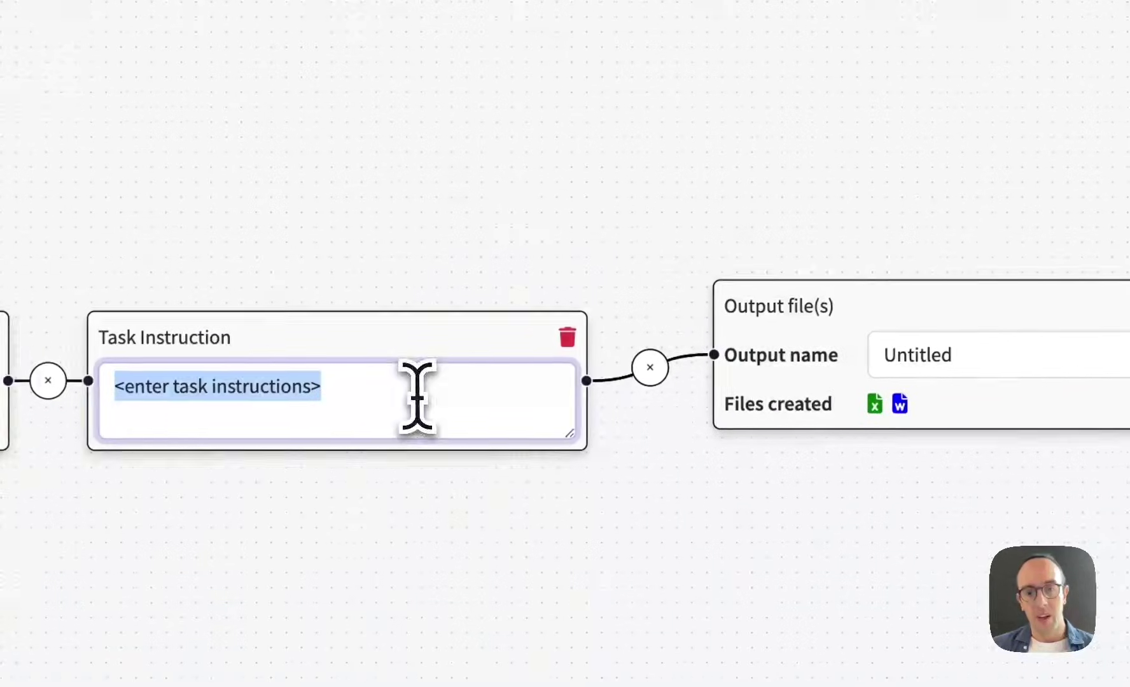
{"action": "type", "text": "a"}
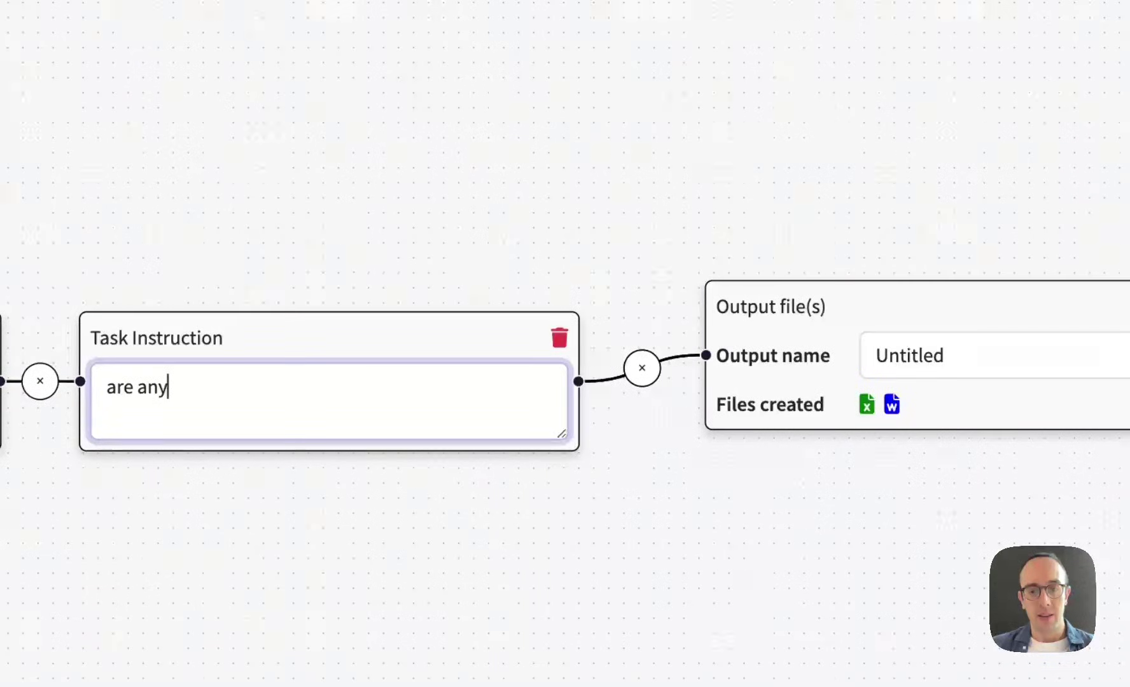
{"action": "type", "text": "re any"}
{"action": "key", "text": "super+a"}
{"action": "type", "text": "summarise"}
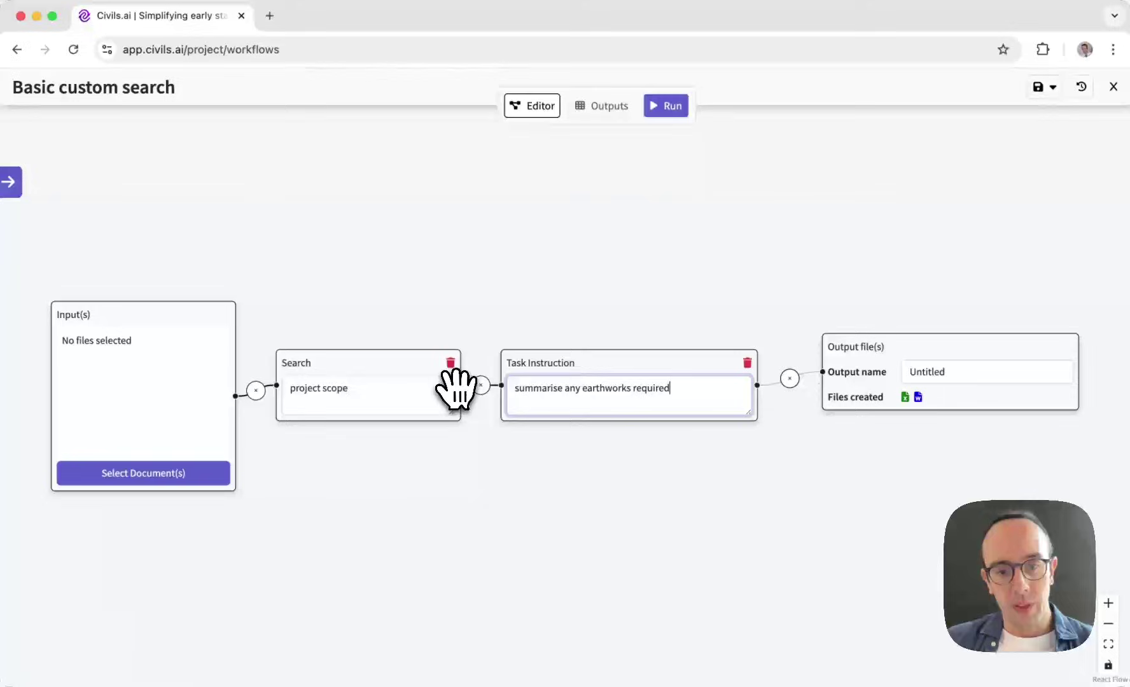
Add a second Task Instruction branch off Search reading 'summarise any landsca…'.
{"action": "left_click_drag", "start_coordinate": [460, 385], "coordinate": [509, 486]}
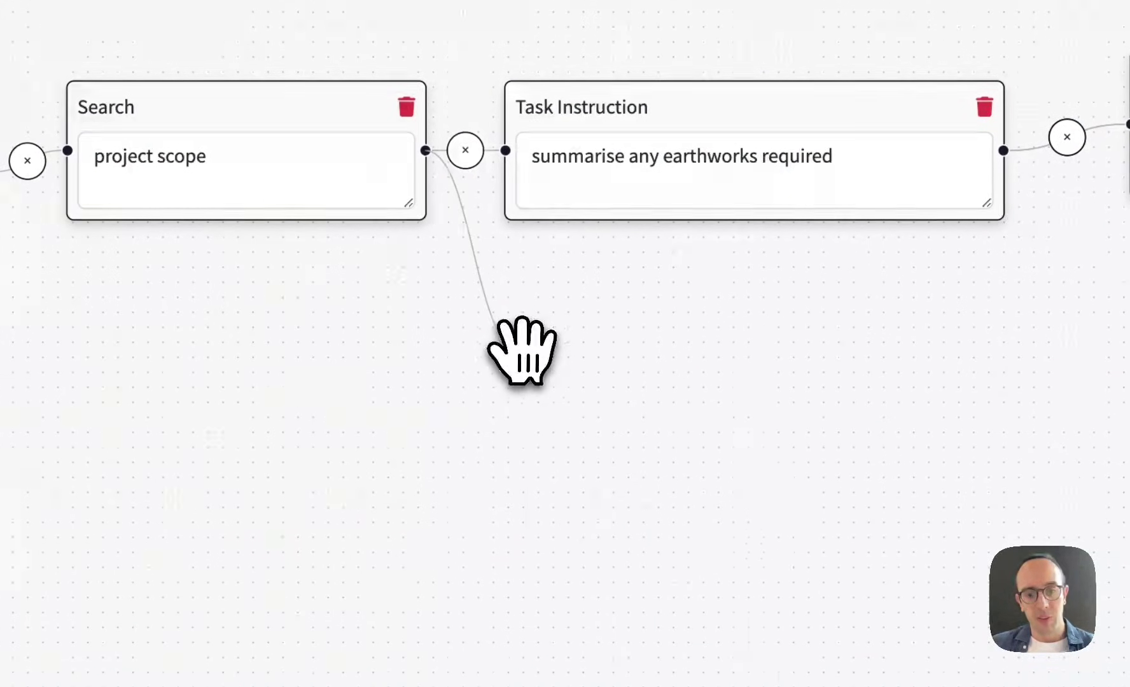
{"action": "left_click_drag", "start_coordinate": [522, 350], "coordinate": [519, 369]}
{"action": "left_click", "coordinate": [630, 509]}
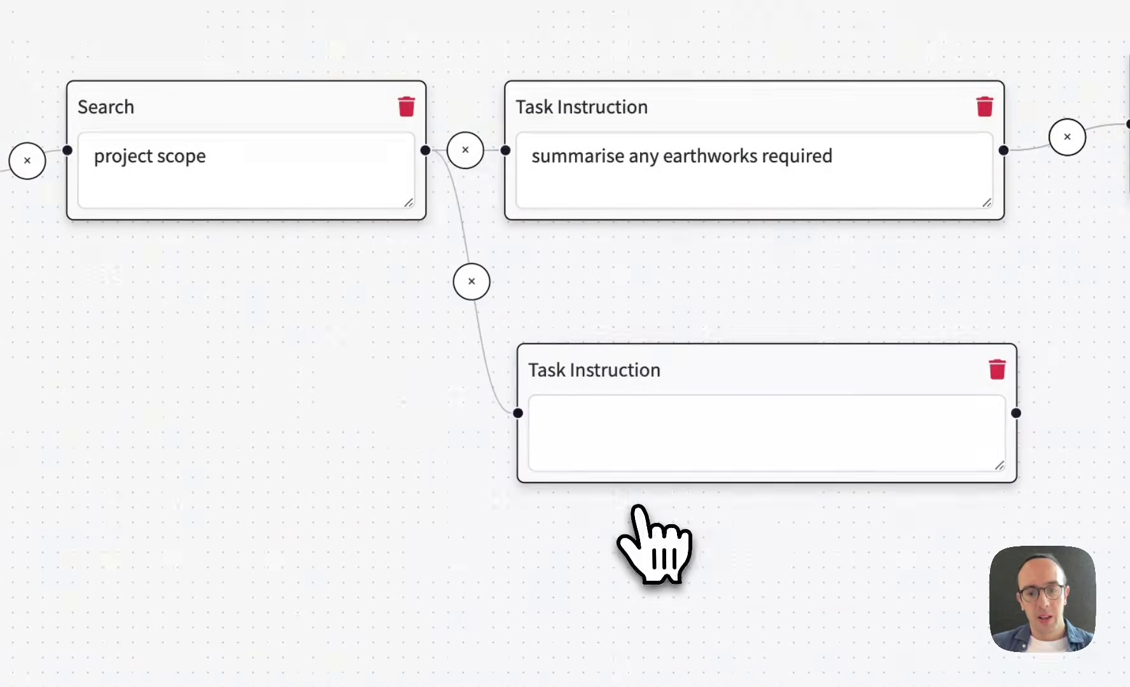
{"action": "left_click", "coordinate": [703, 385]}
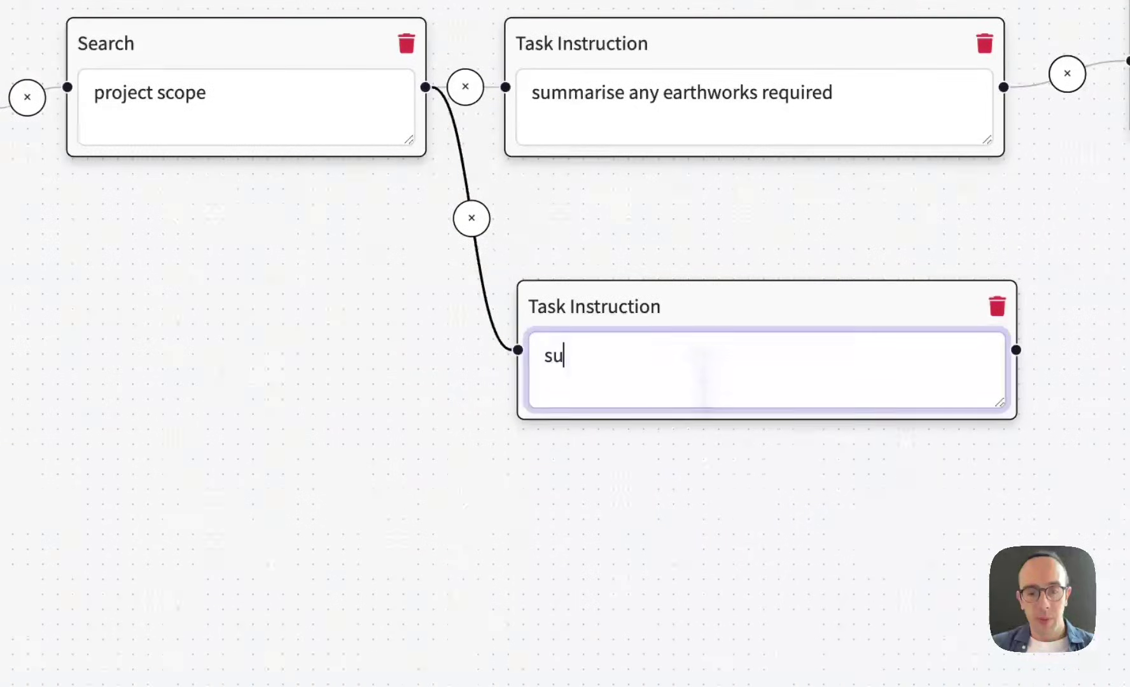
{"action": "type", "text": "summarise any land"}
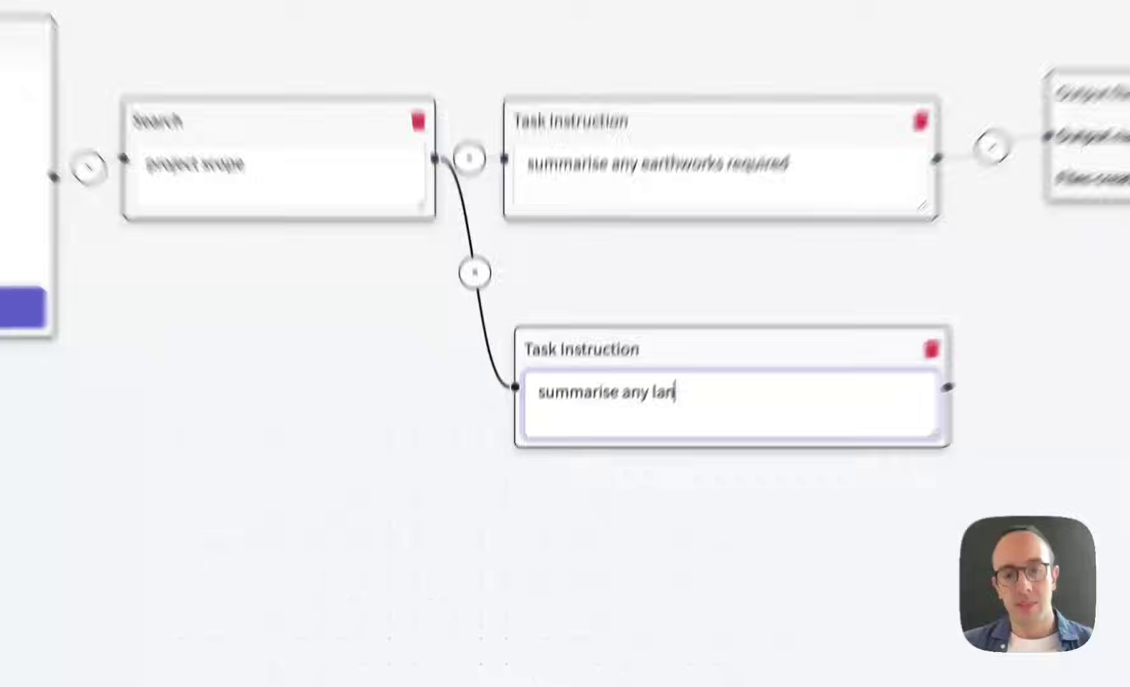
{"action": "type", "text": "scaping requirements"}
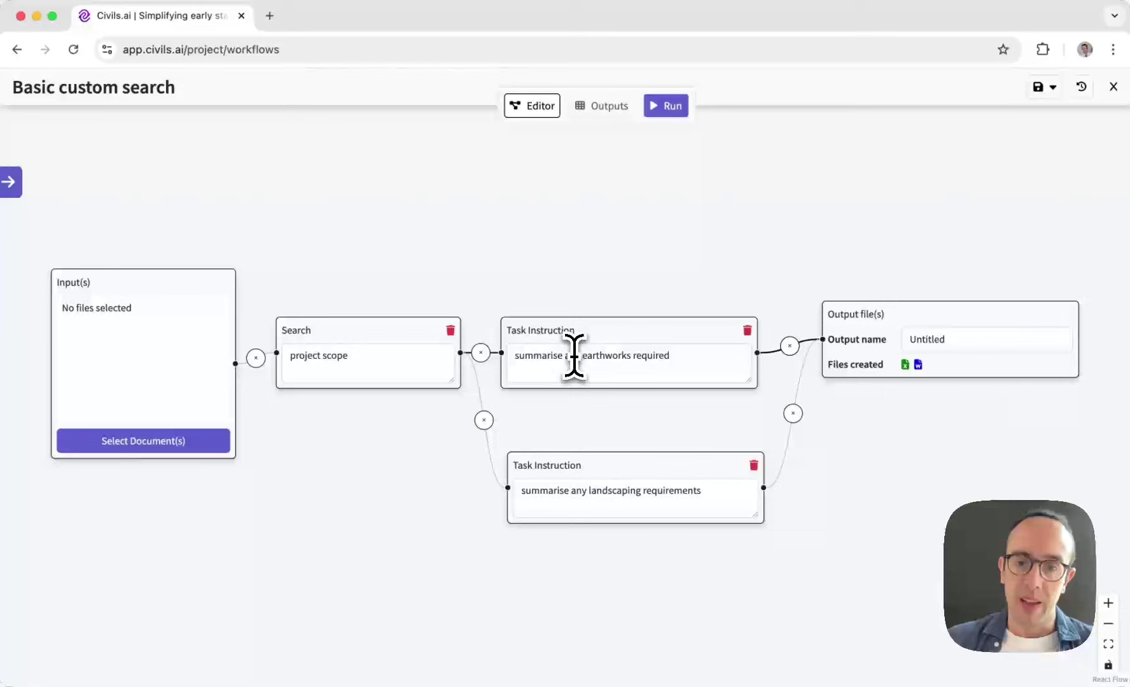
Reword the earthworks task to begin with 'are there' instead of 'summarise'.
{"action": "double_click", "coordinate": [538, 355]}
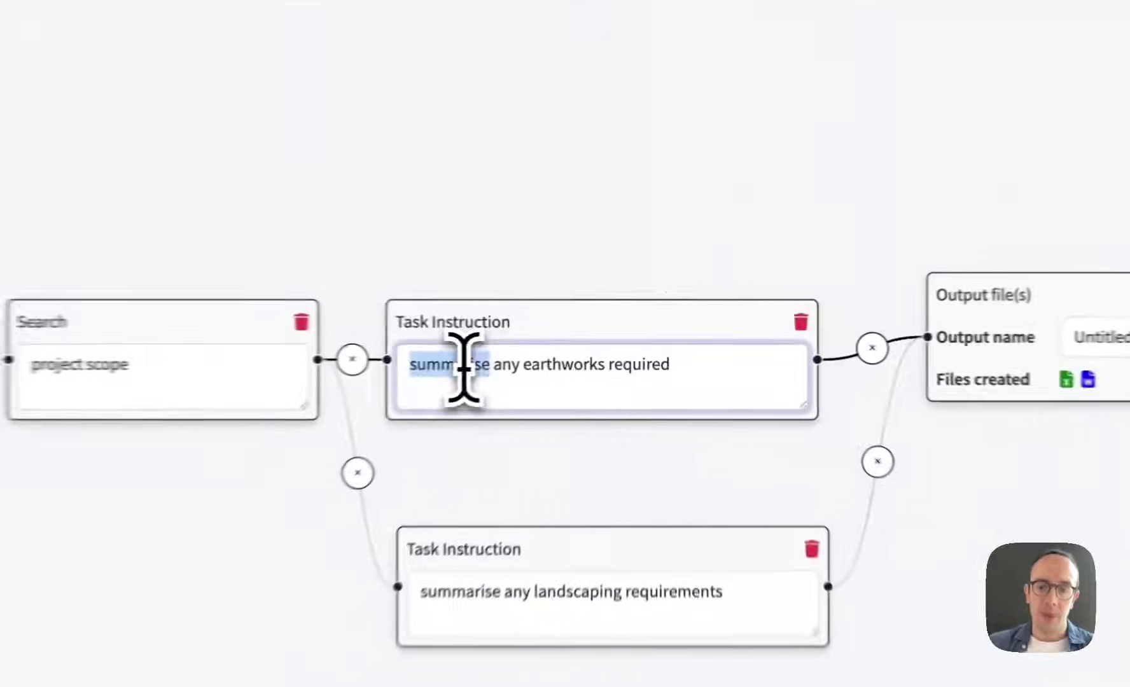
{"action": "type", "text": "q"}
{"action": "key", "text": "BackSpace"}
{"action": "type", "text": "are there"}
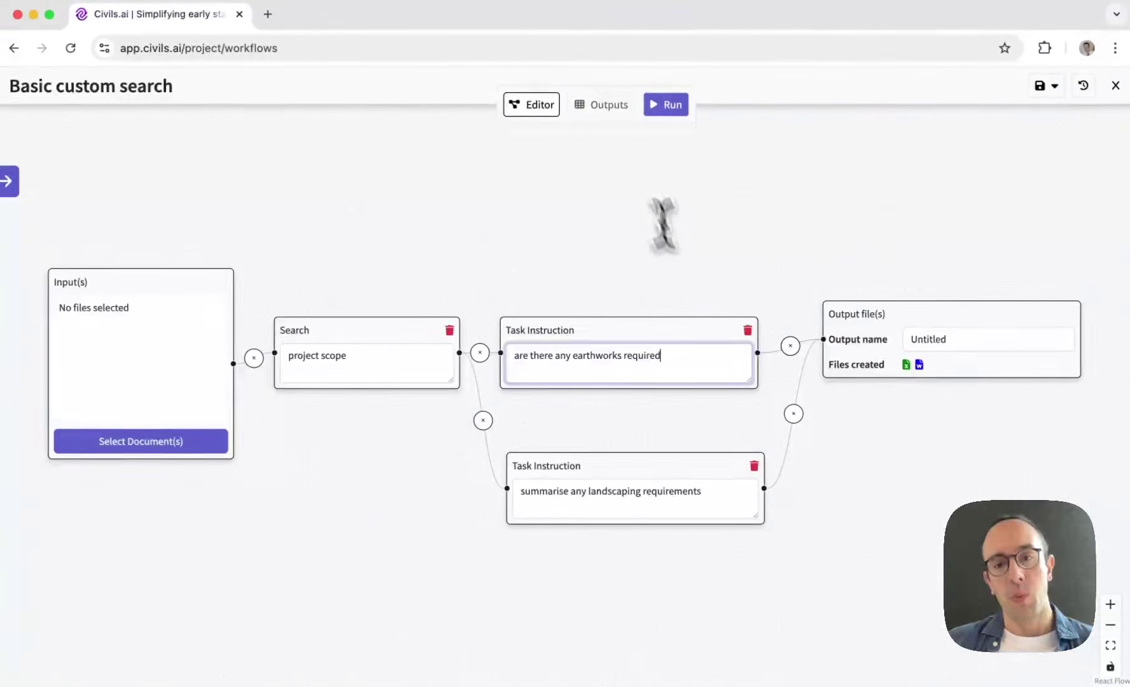
Select the 04_01_ Particulars Specifications PDF from Specs as the input document.
{"action": "left_click", "coordinate": [170, 439]}
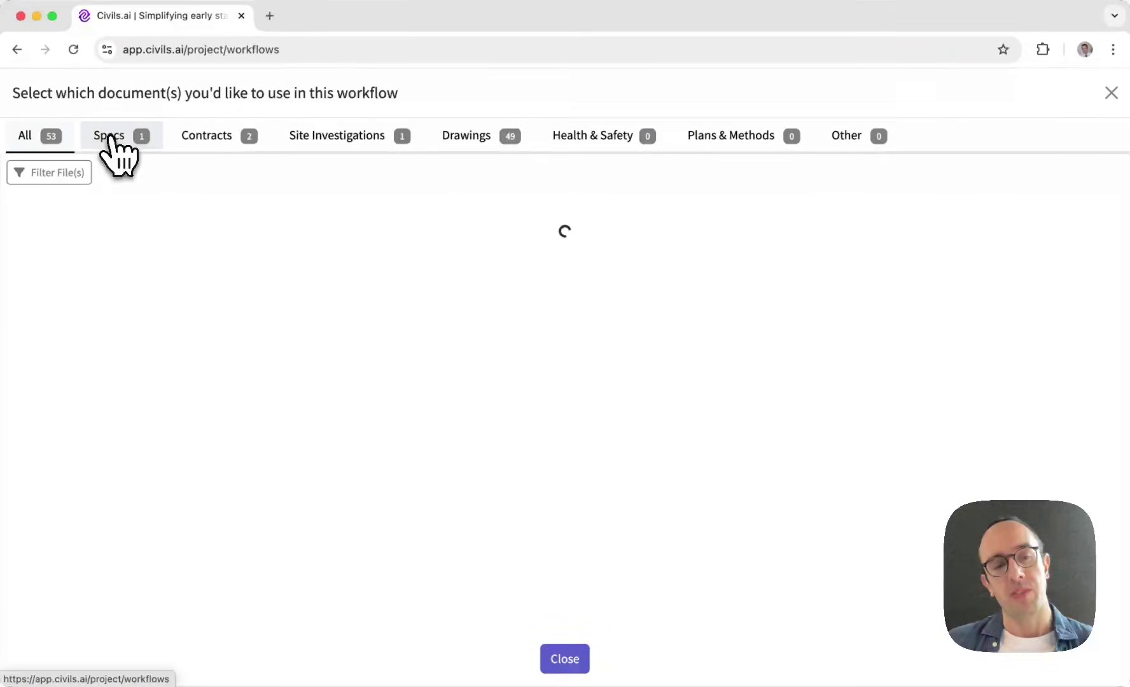
{"action": "left_click", "coordinate": [112, 137]}
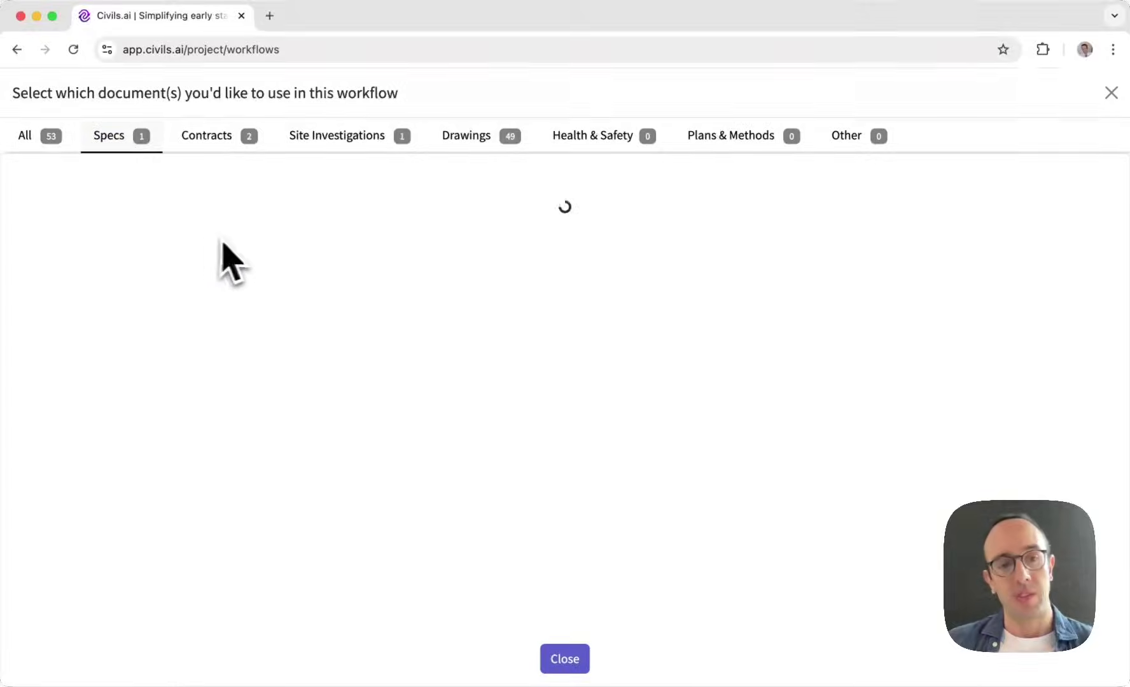
{"action": "left_click", "coordinate": [40, 257]}
{"action": "left_click", "coordinate": [563, 658]}
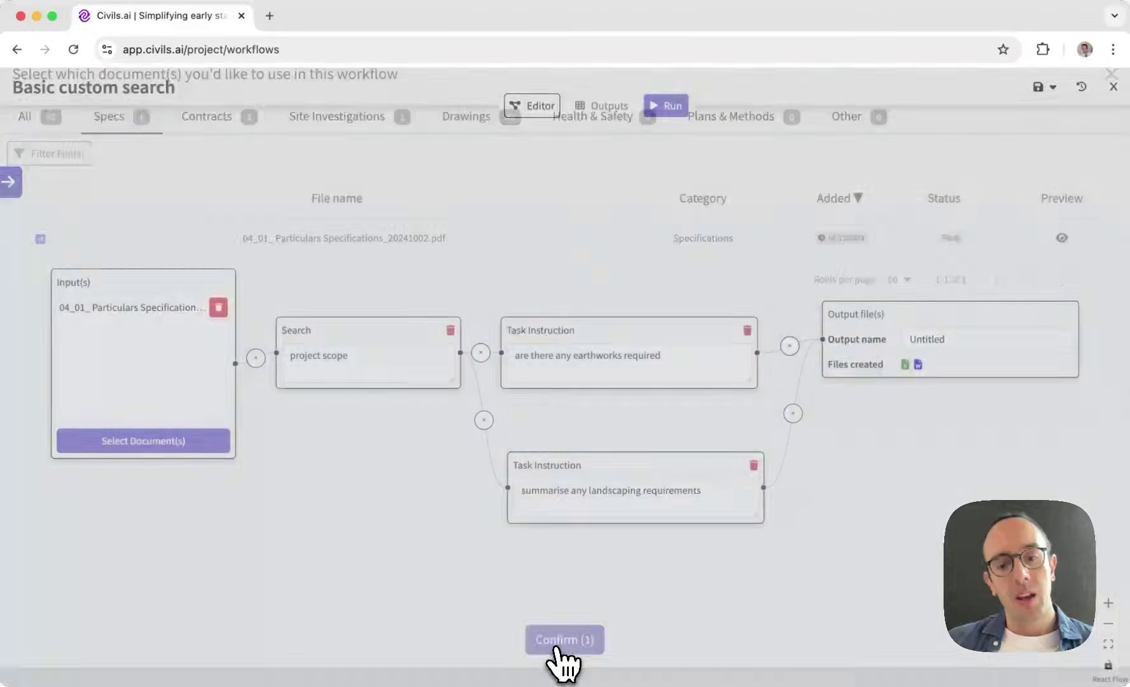
{"action": "left_click", "coordinate": [1050, 89]}
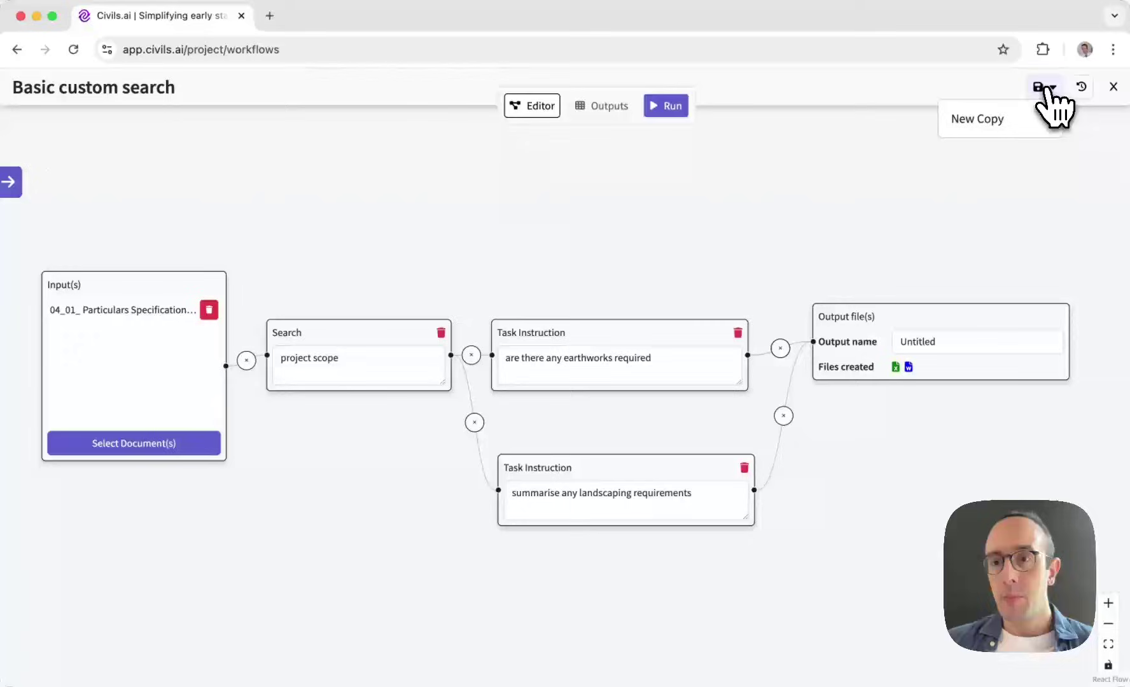
Save the workflow as a new copy, 'My Copy of Basic custom search', and exit the editor.
{"action": "left_click", "coordinate": [979, 119]}
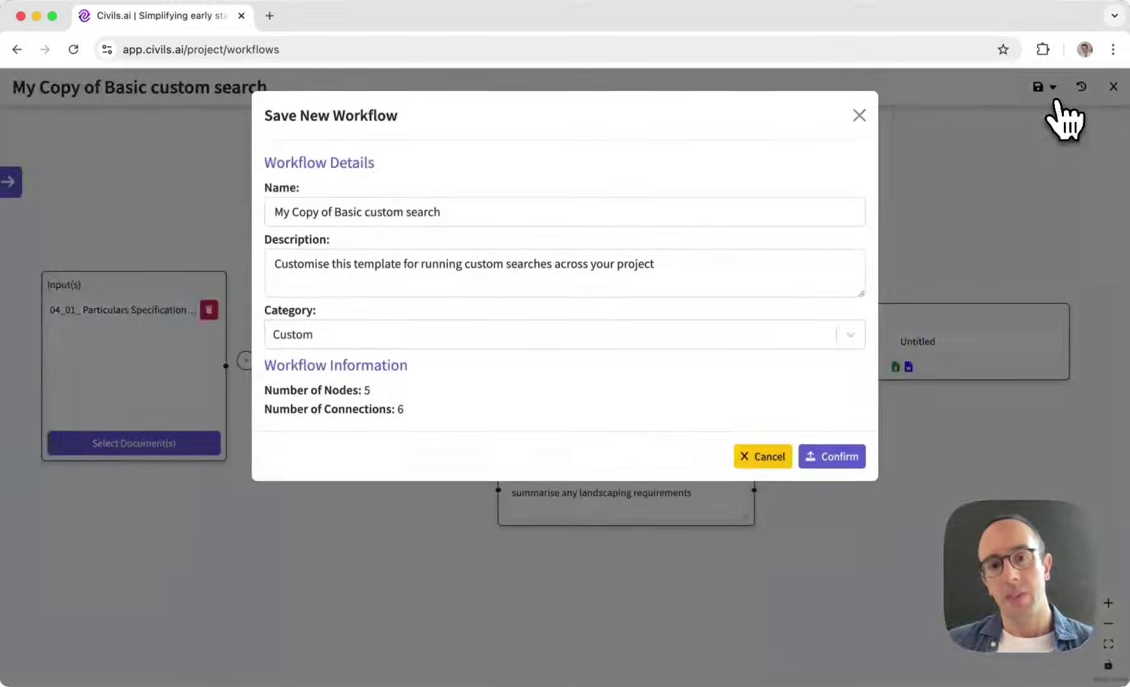
{"action": "triple_click", "coordinate": [468, 212]}
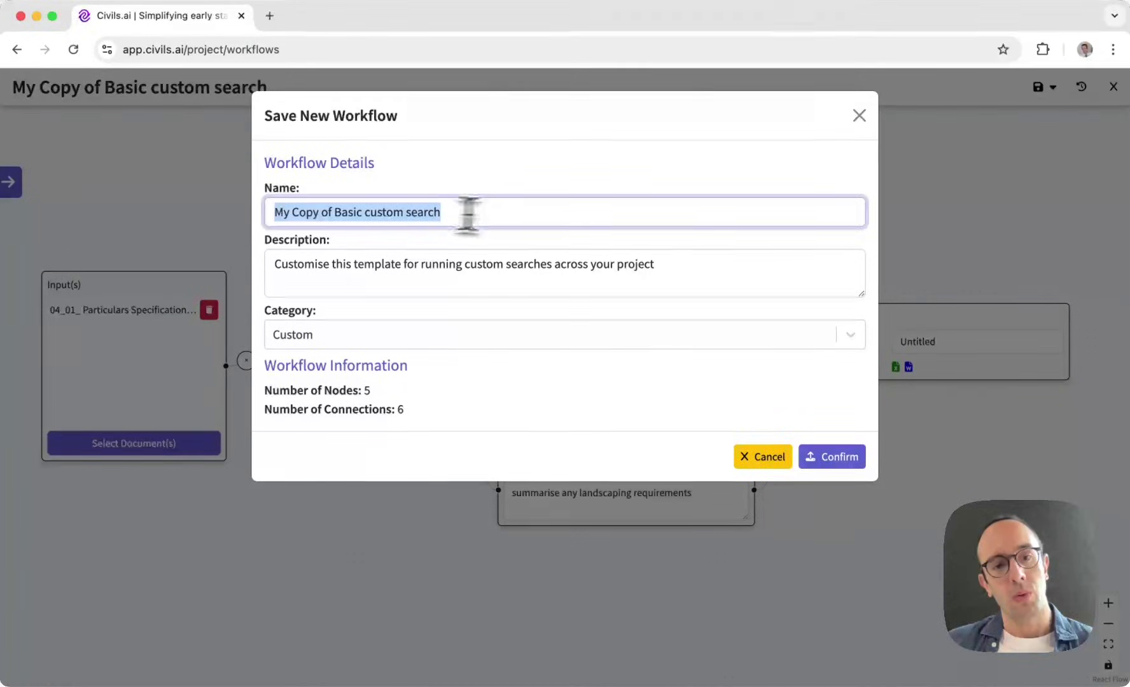
{"action": "left_click_drag", "start_coordinate": [275, 263], "coordinate": [572, 263]}
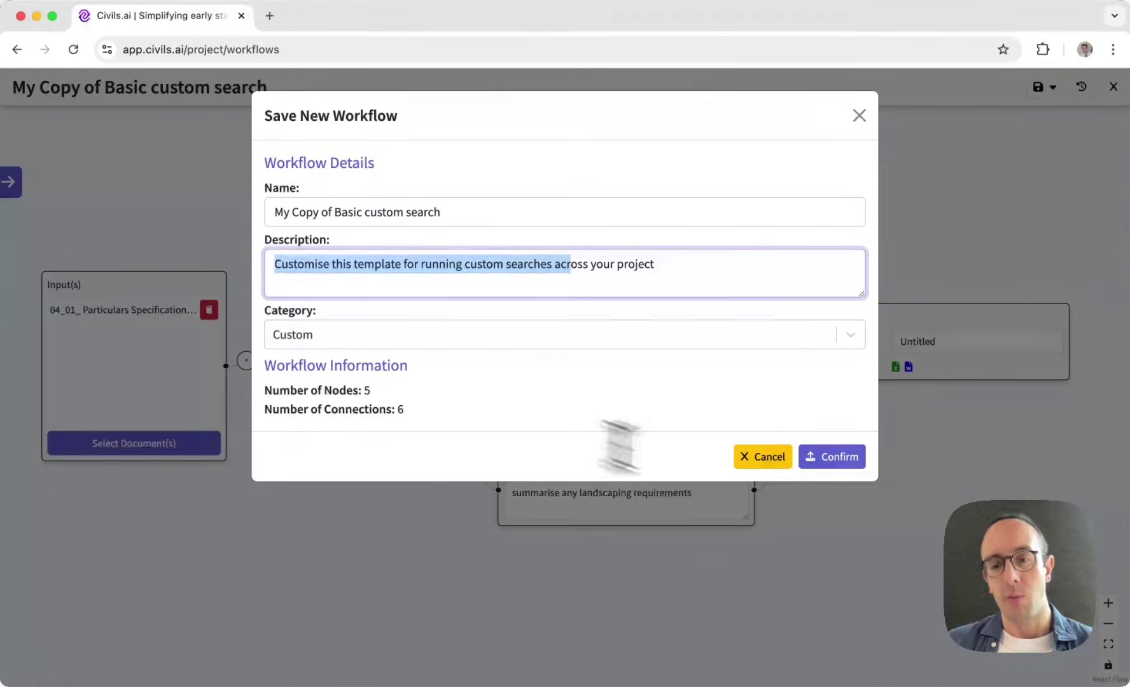
{"action": "left_click", "coordinate": [859, 116]}
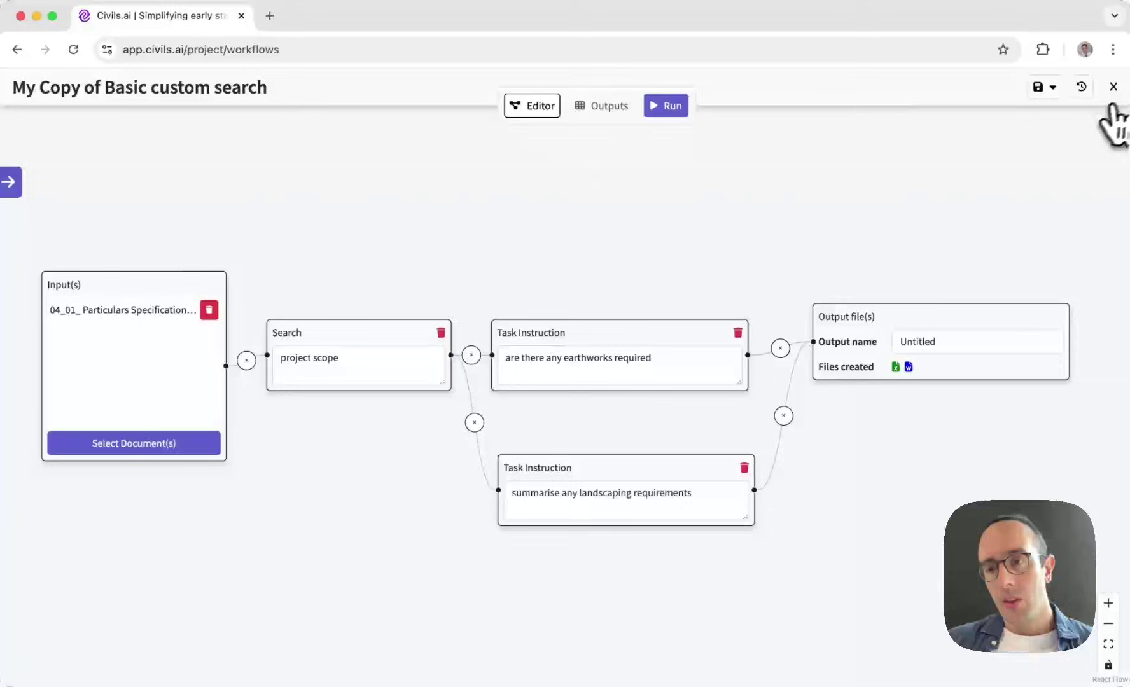
{"action": "left_click", "coordinate": [1113, 87]}
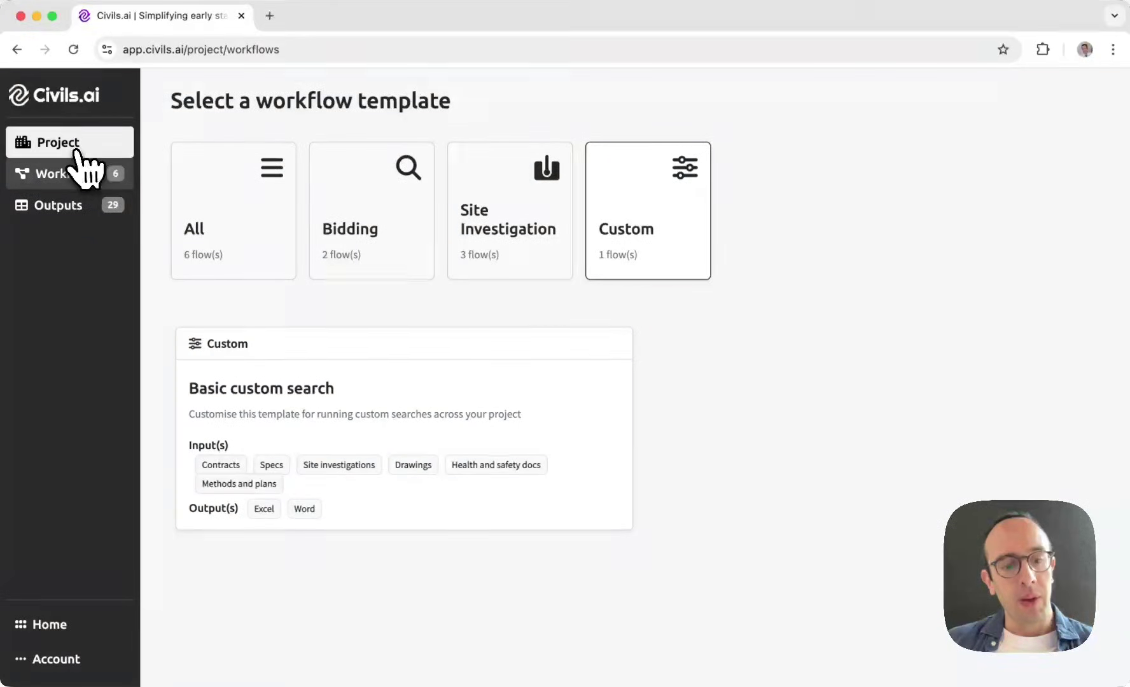
Open the Example pipeline project page and its Share your project dialog.
{"action": "left_click", "coordinate": [75, 150]}
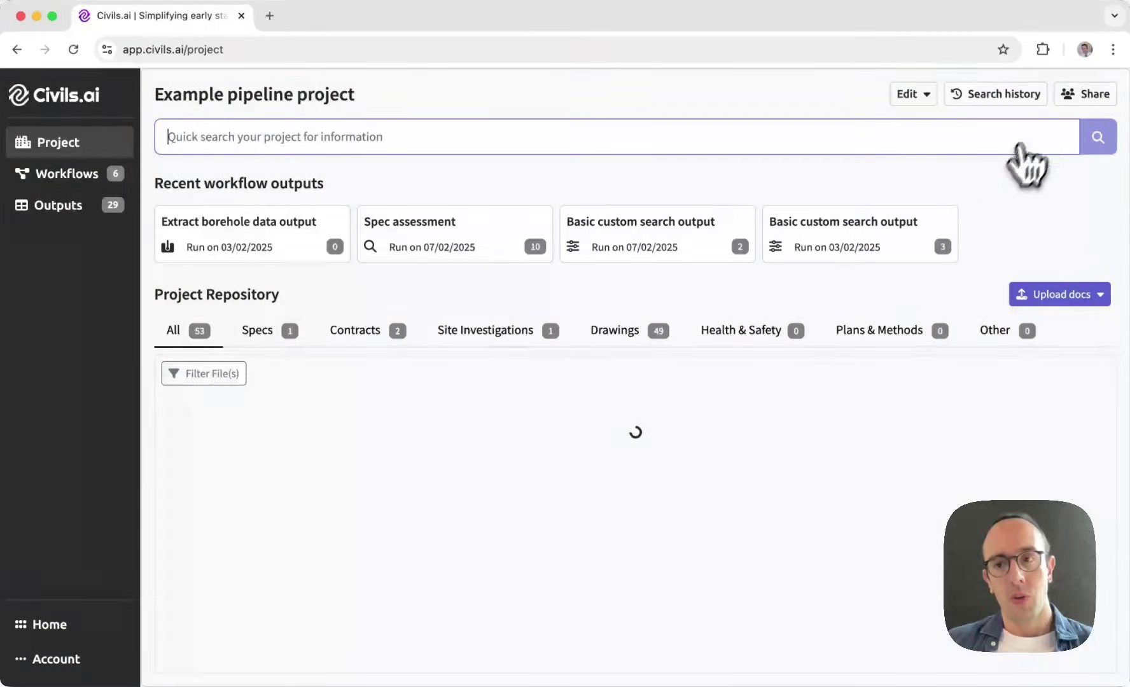
{"action": "left_click", "coordinate": [1087, 96]}
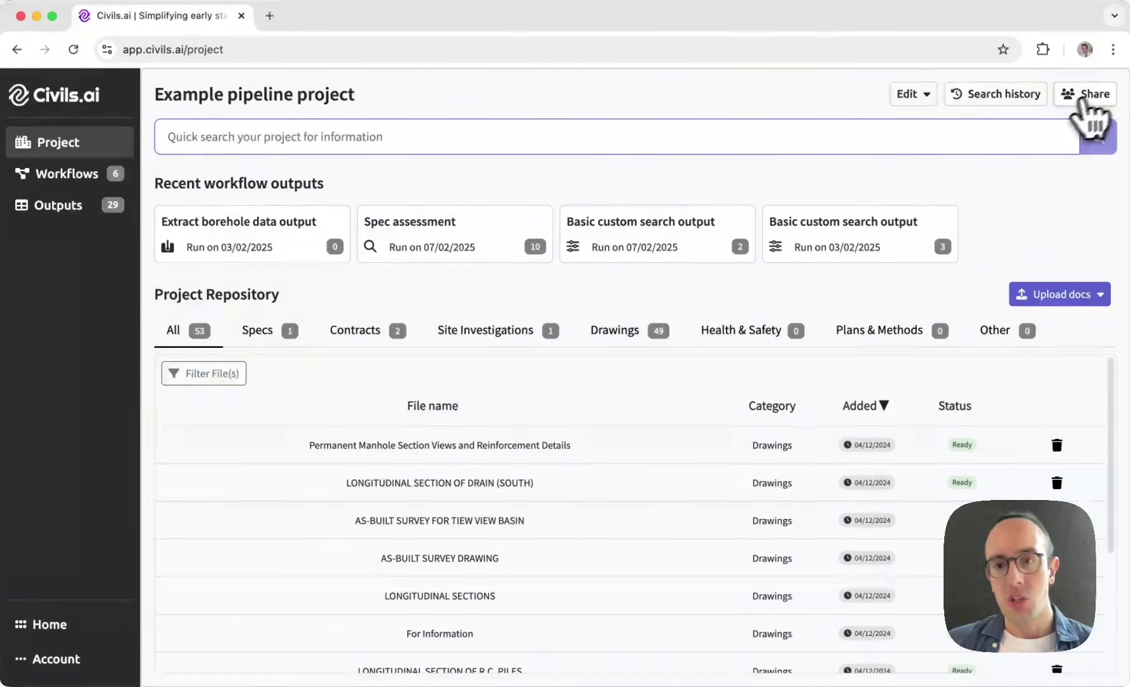
{"action": "left_click", "coordinate": [1098, 105]}
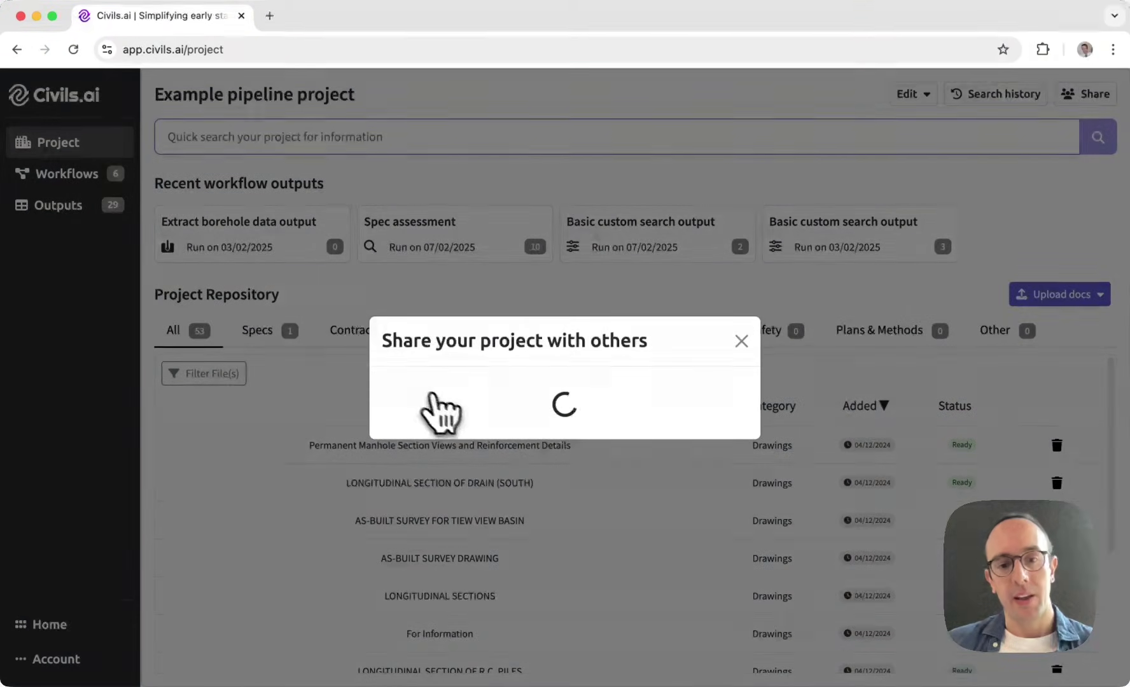